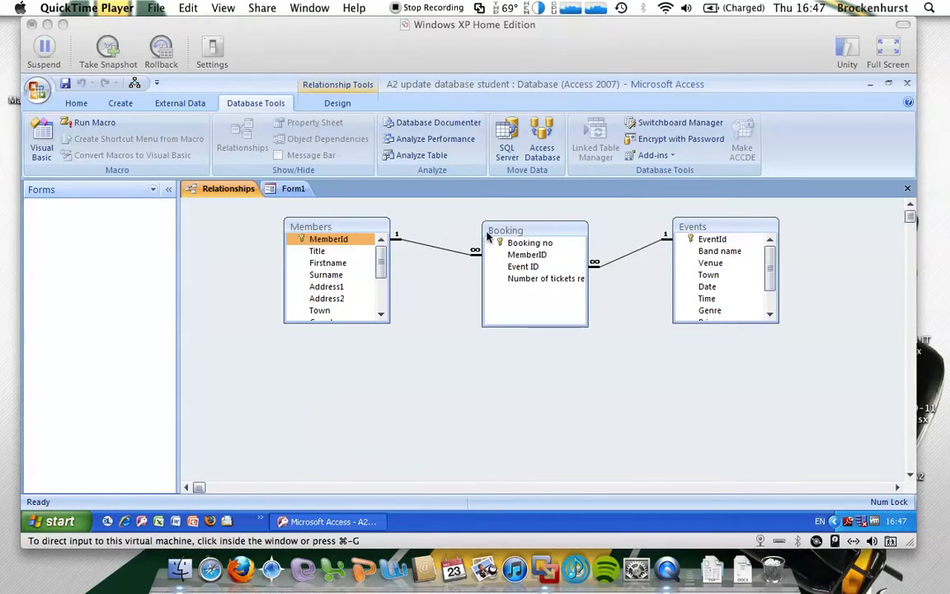
# Bring Form1 to the front and switch it from Design View to Form View
pyautogui.click(290, 196)
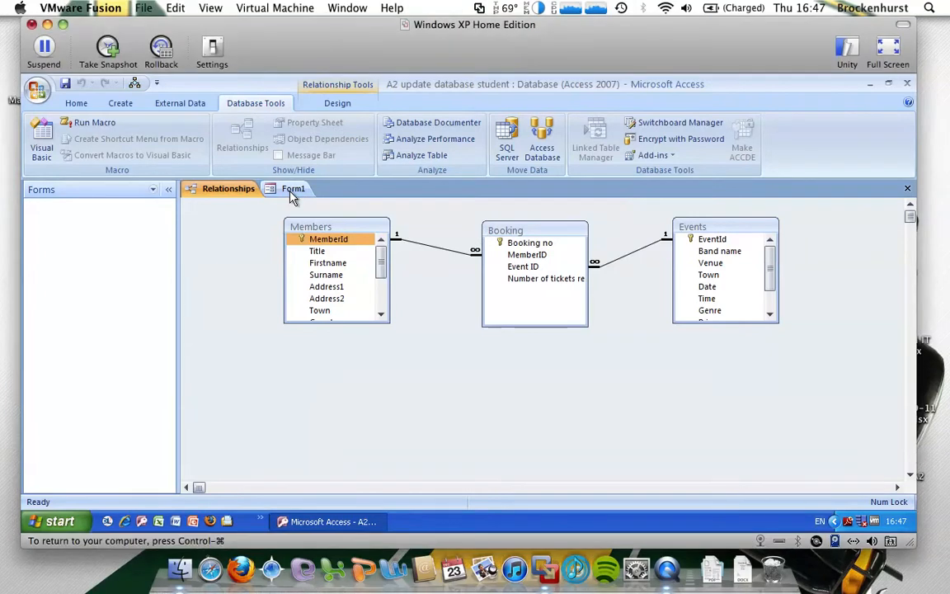
pyautogui.click(291, 196)
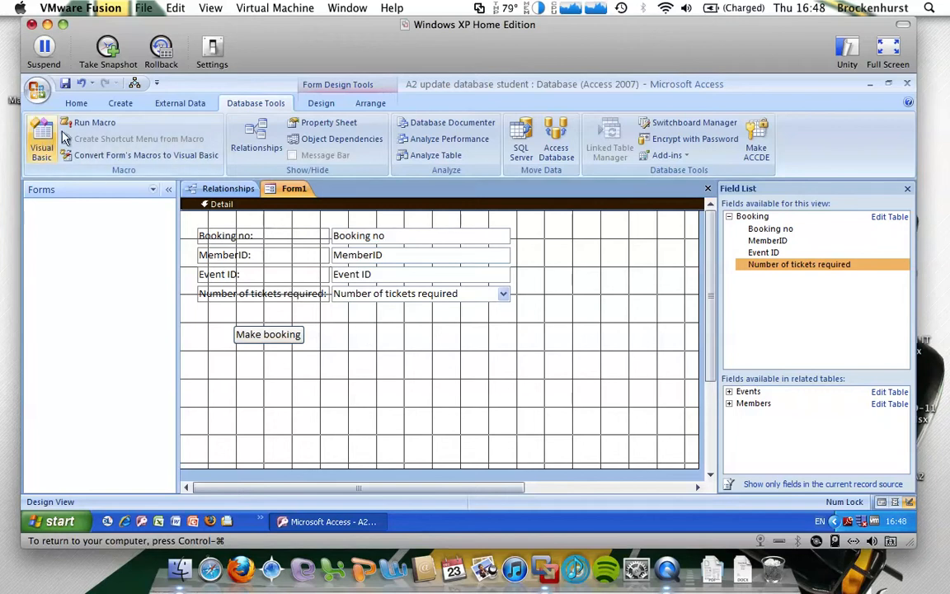
pyautogui.rightClick(445, 346)
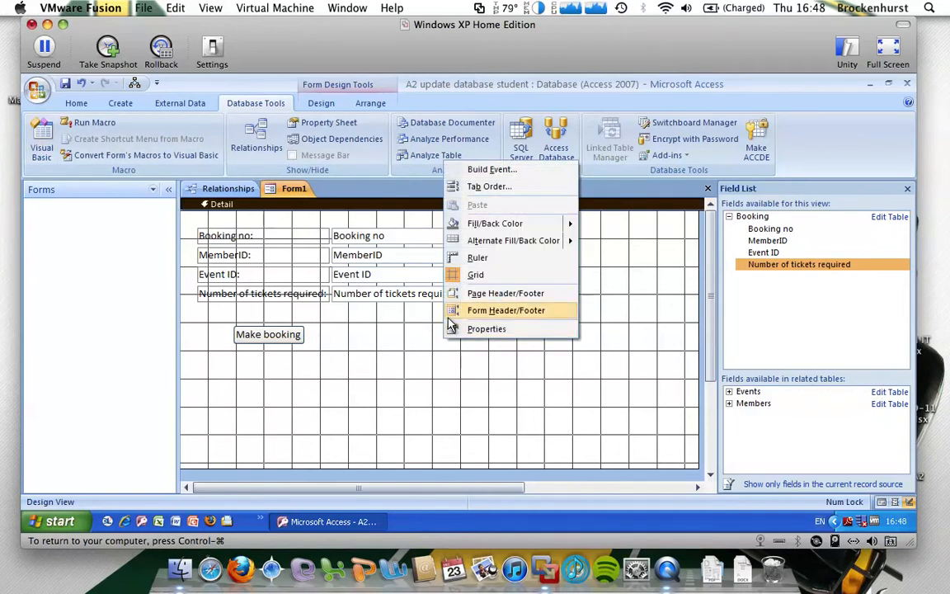
pyautogui.click(384, 307)
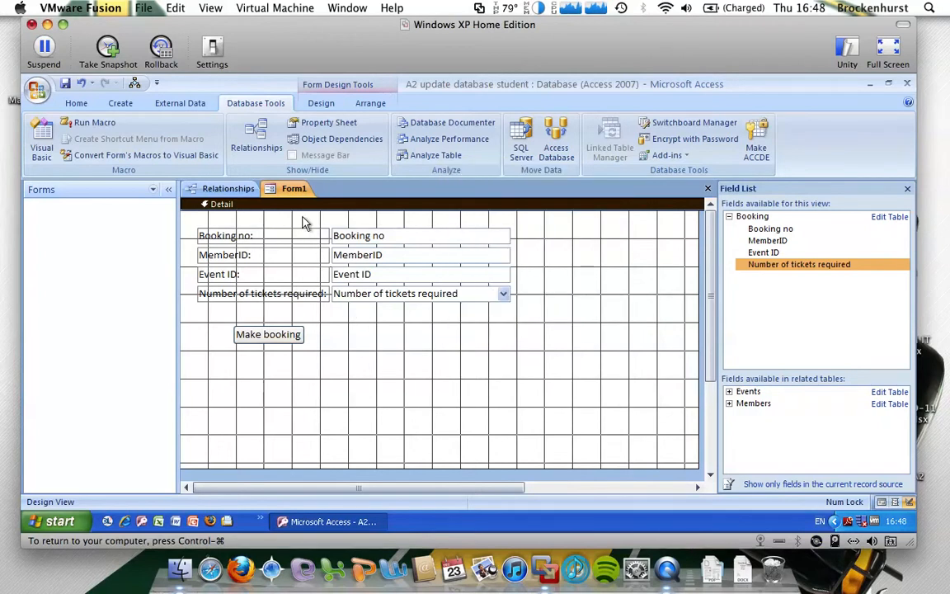
pyautogui.click(75, 104)
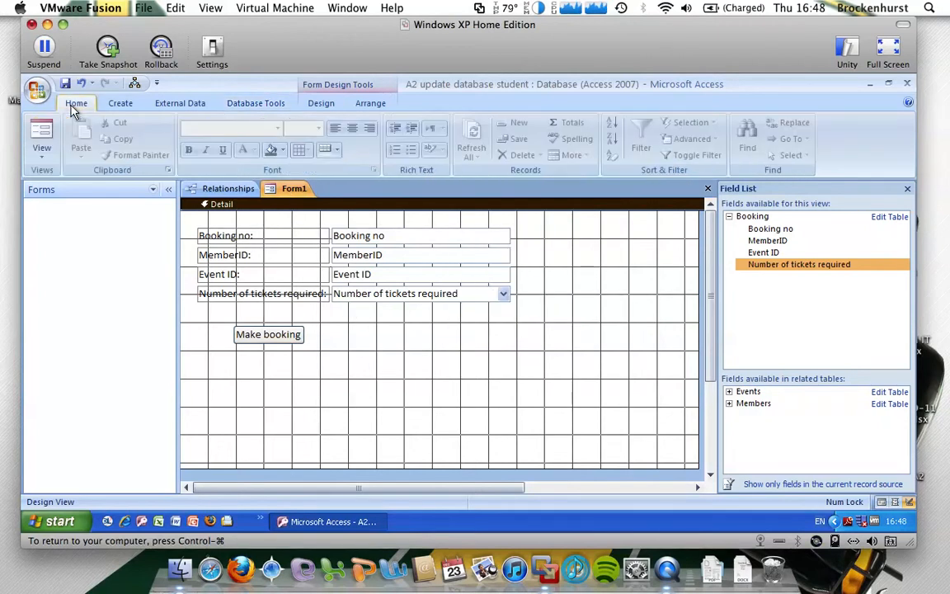
pyautogui.click(40, 132)
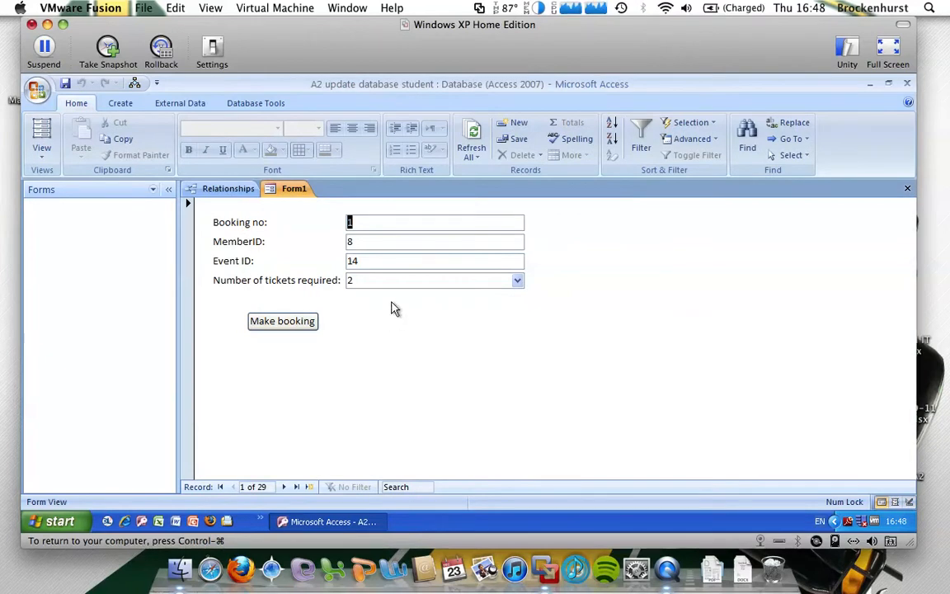
# Start a new booking, fill in the member's ID, Event ID 3 and 4 tickets, and submit it
pyautogui.click(297, 321)
pyautogui.click(392, 241)
pyautogui.write('6')
pyautogui.press('Tab')
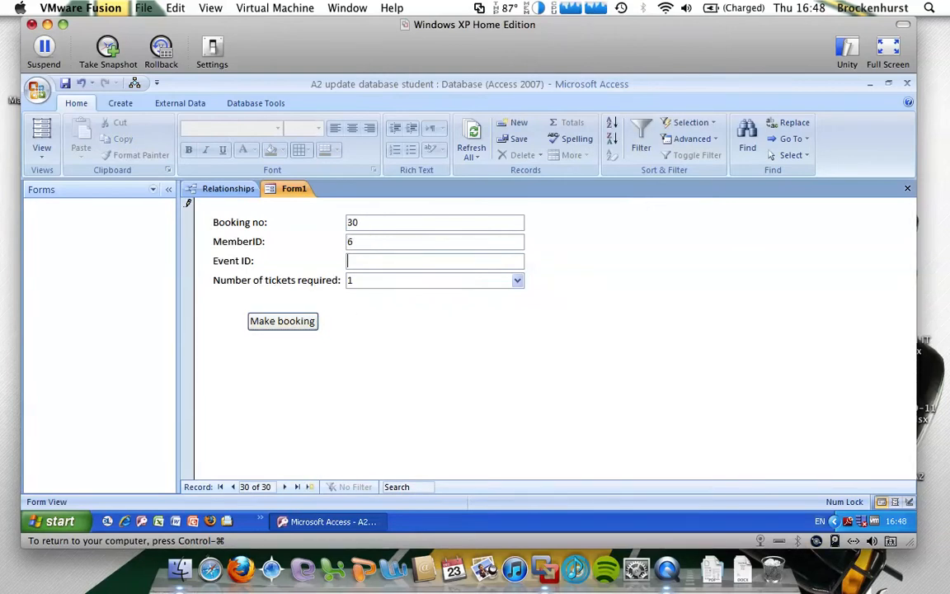
pyautogui.write('3')
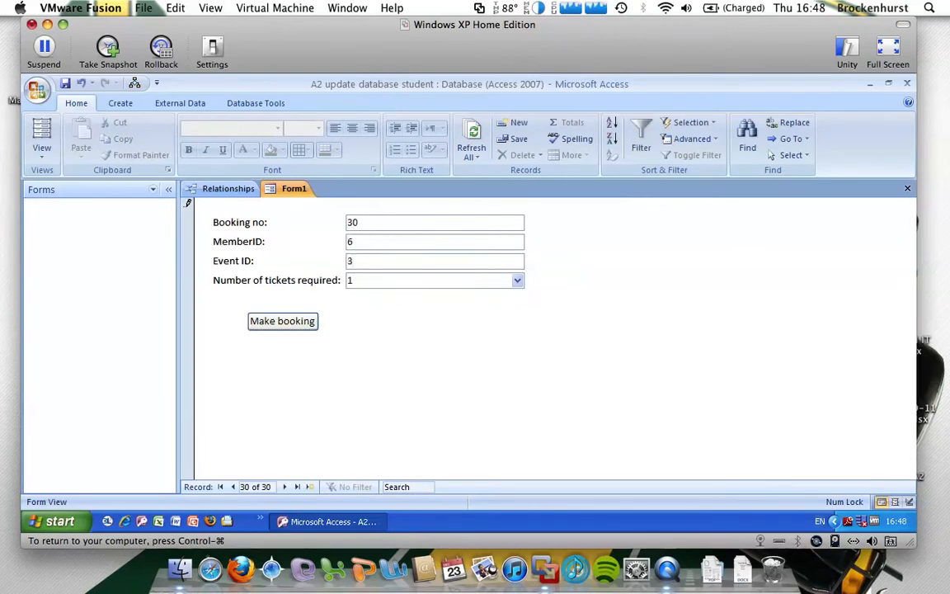
pyautogui.click(517, 281)
pyautogui.click(477, 338)
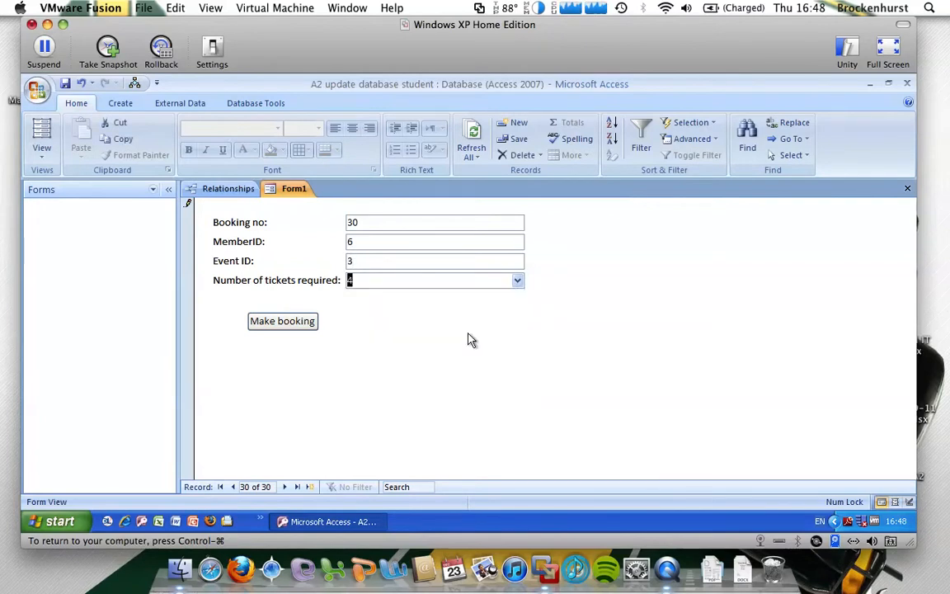
pyautogui.click(308, 321)
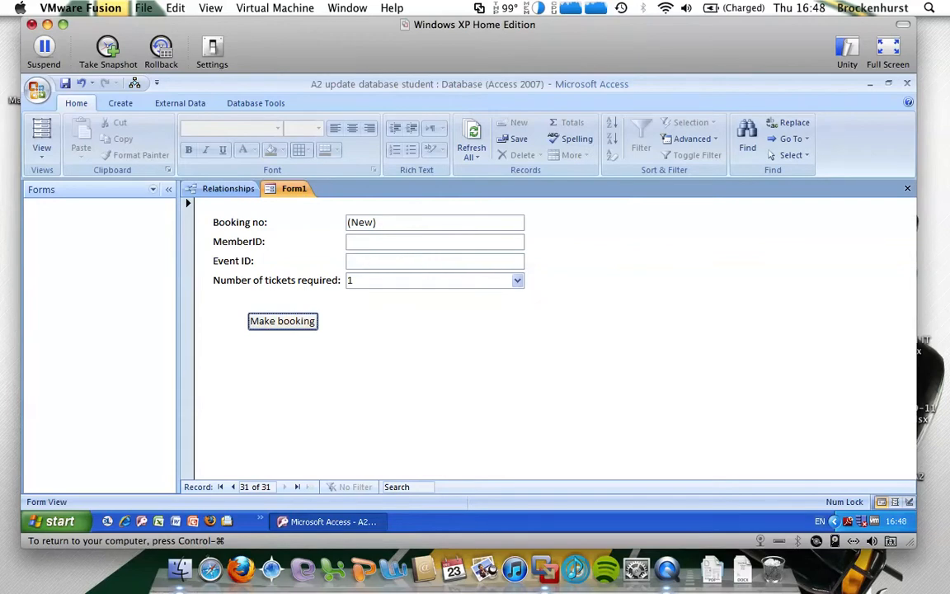
# Return the form to Design View and draw a combo box beside the MemberID field that looks up values in the Members table
pyautogui.rightClick(322, 357)
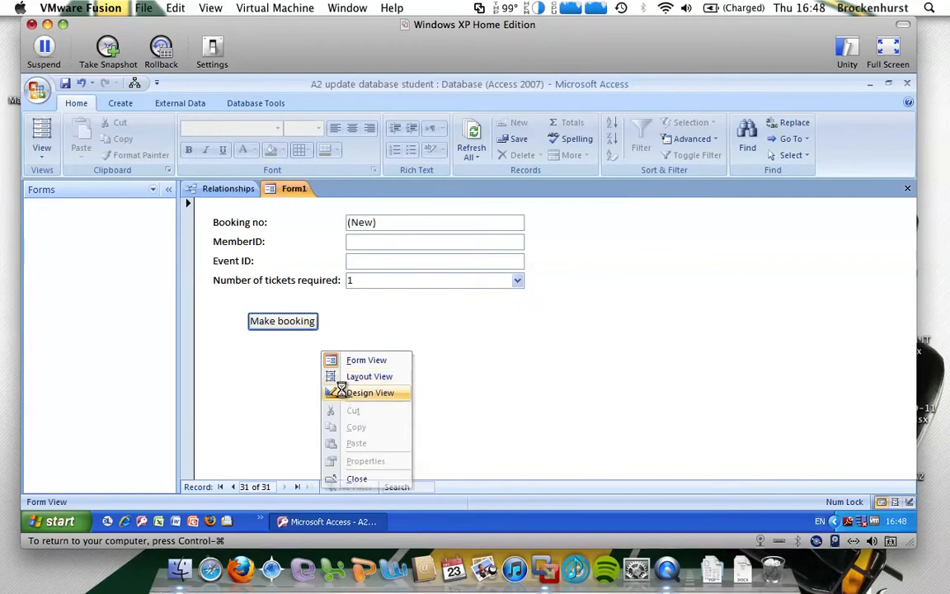
pyautogui.click(362, 393)
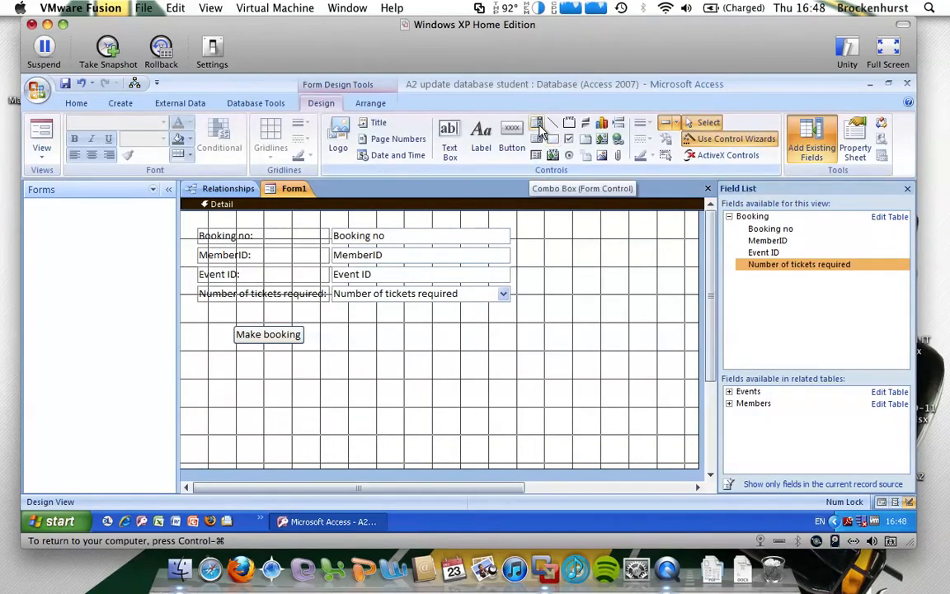
pyautogui.click(538, 125)
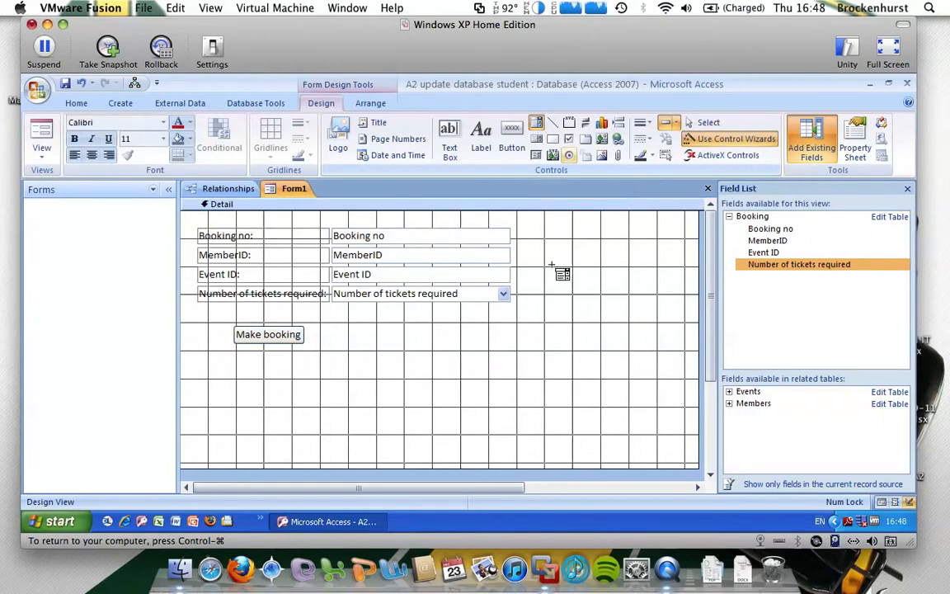
pyautogui.moveTo(528, 251); pyautogui.dragTo(665, 264)
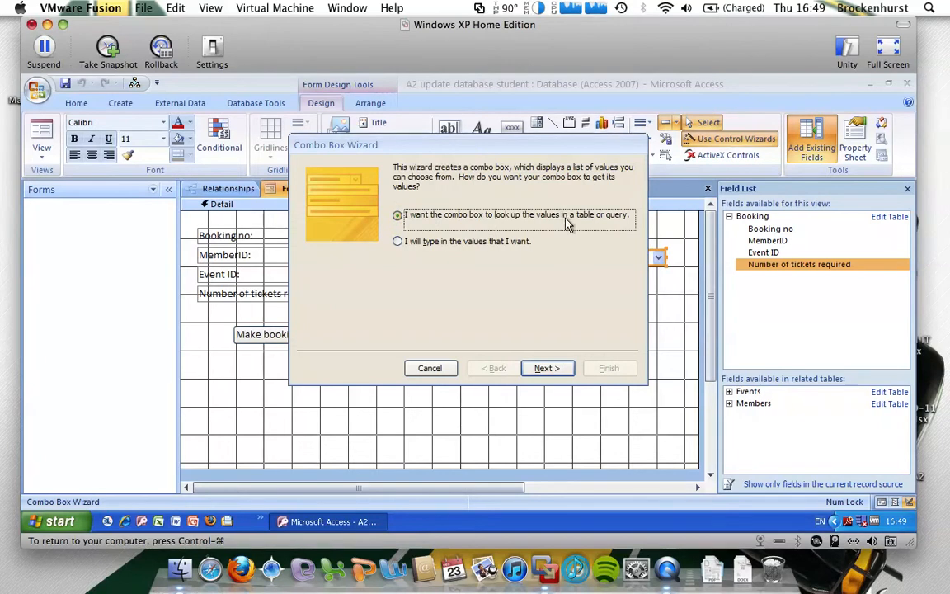
pyautogui.click(549, 369)
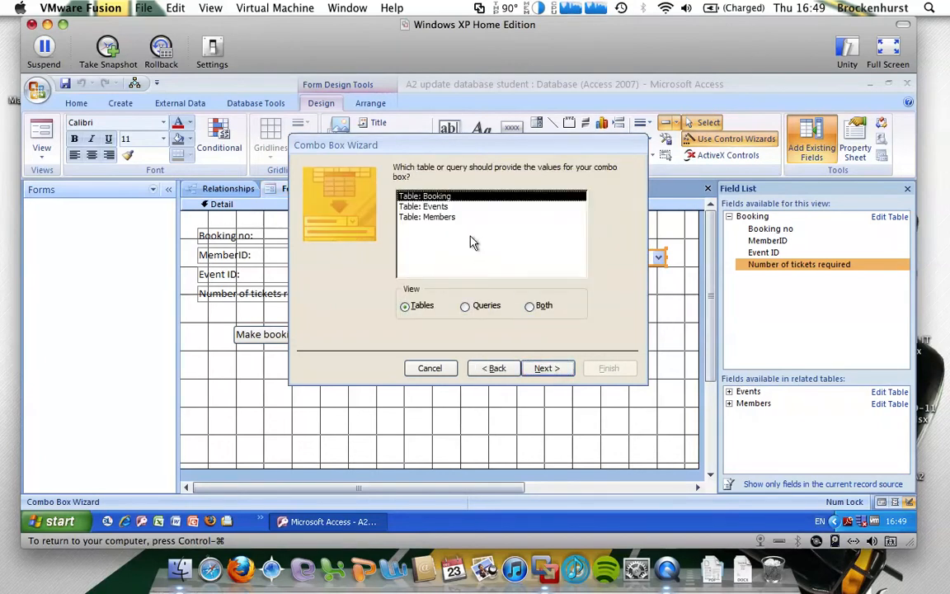
pyautogui.click(443, 217)
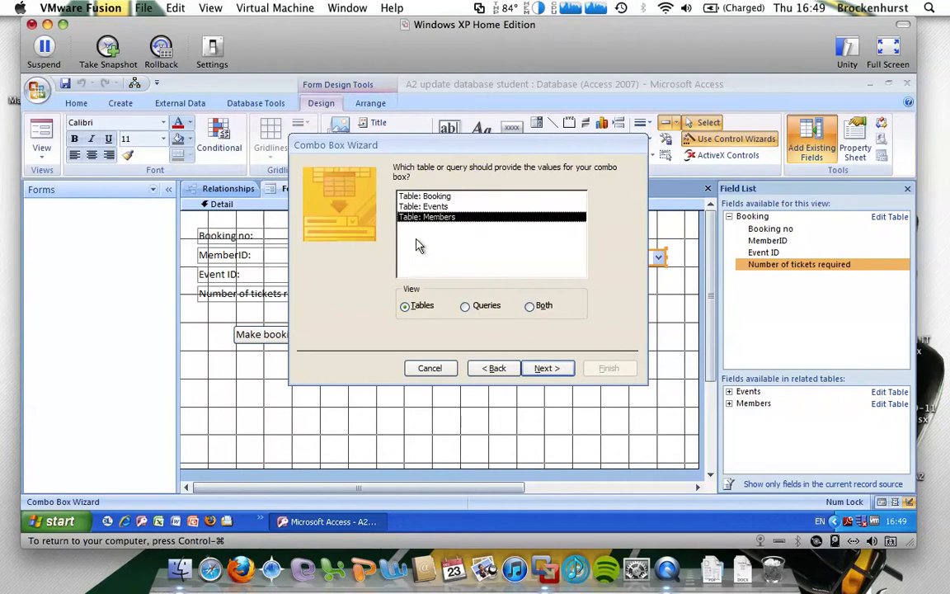
pyautogui.click(543, 368)
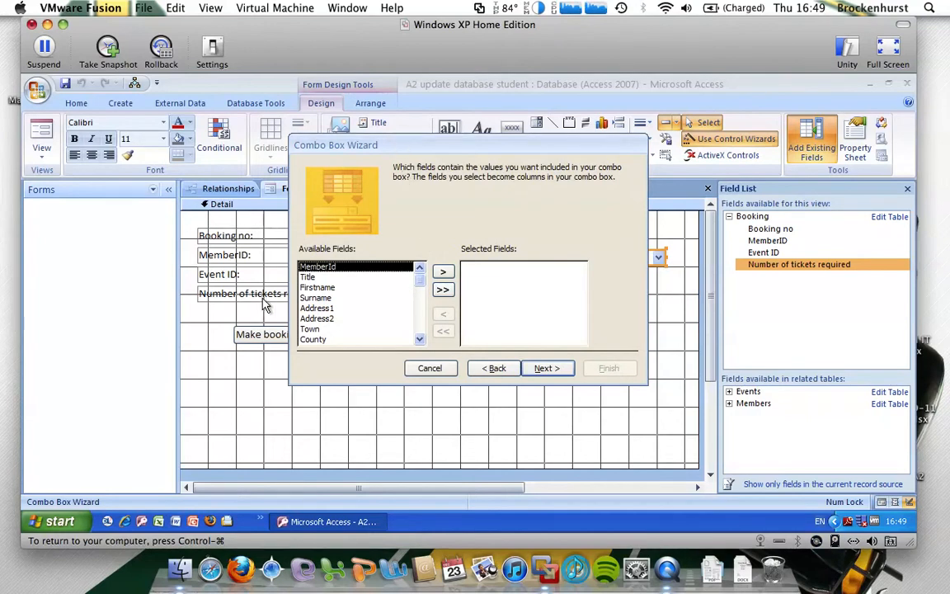
# Include the Firstname and Surname fields in the combo box and sort its list by Surname in ascending order
pyautogui.click(315, 287)
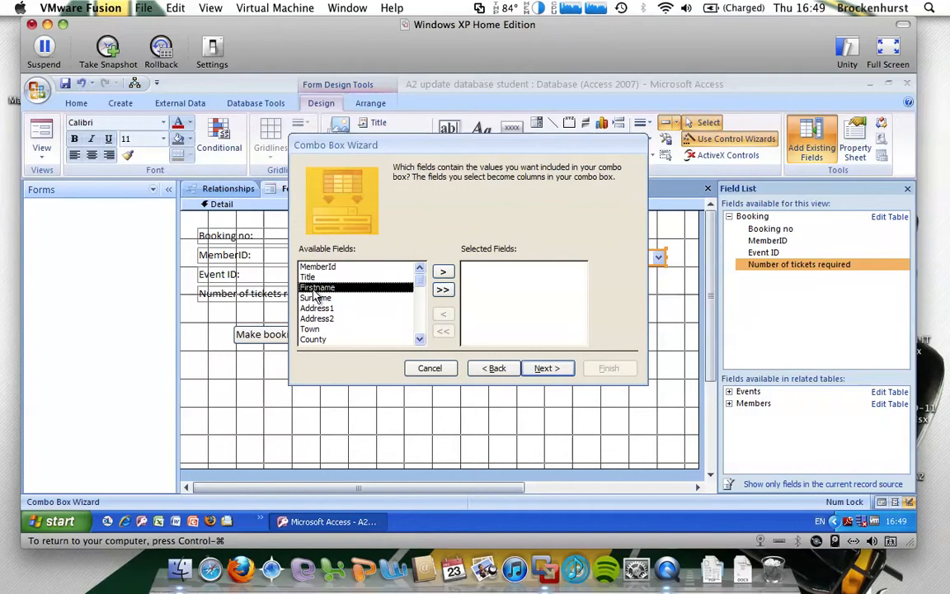
pyautogui.click(444, 276)
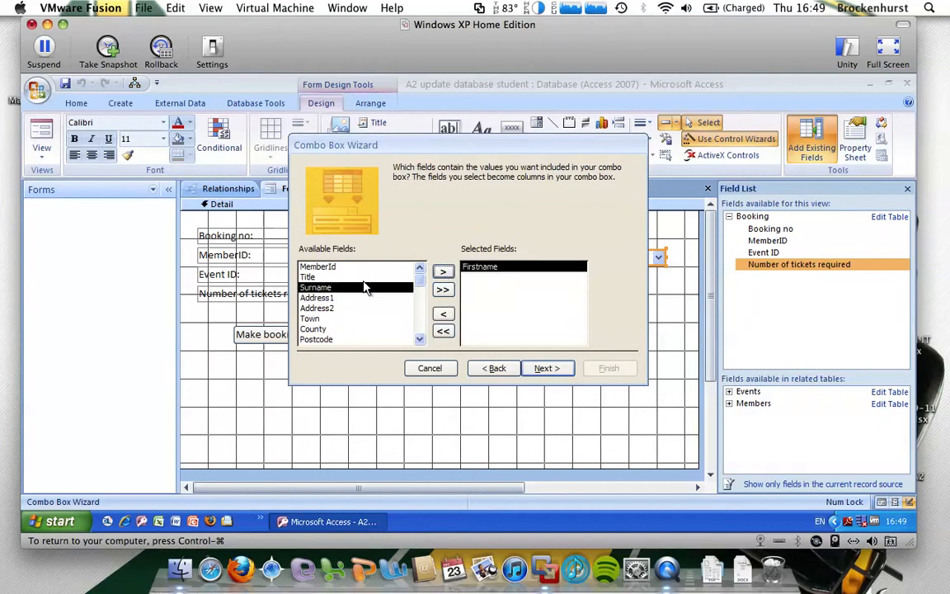
pyautogui.click(442, 272)
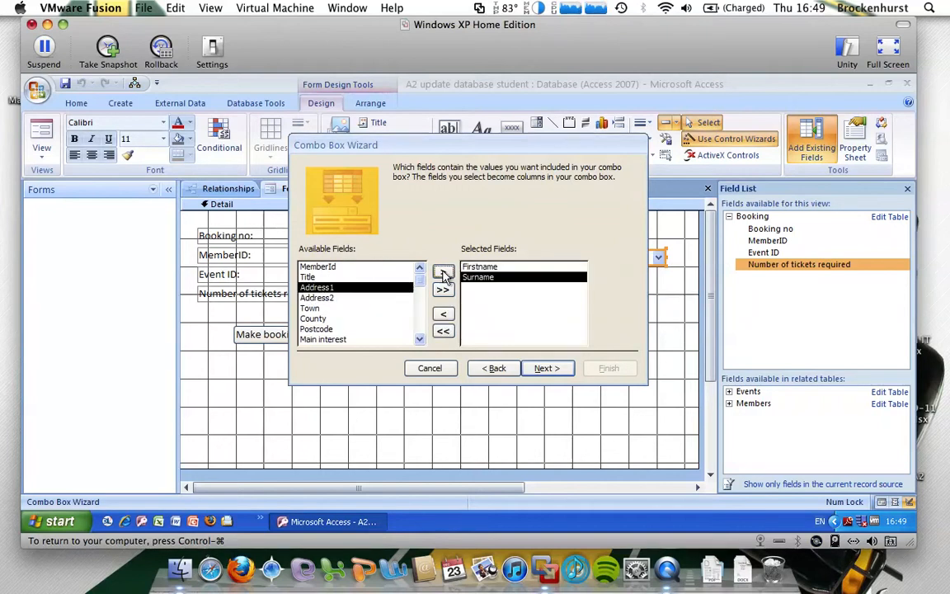
pyautogui.click(543, 370)
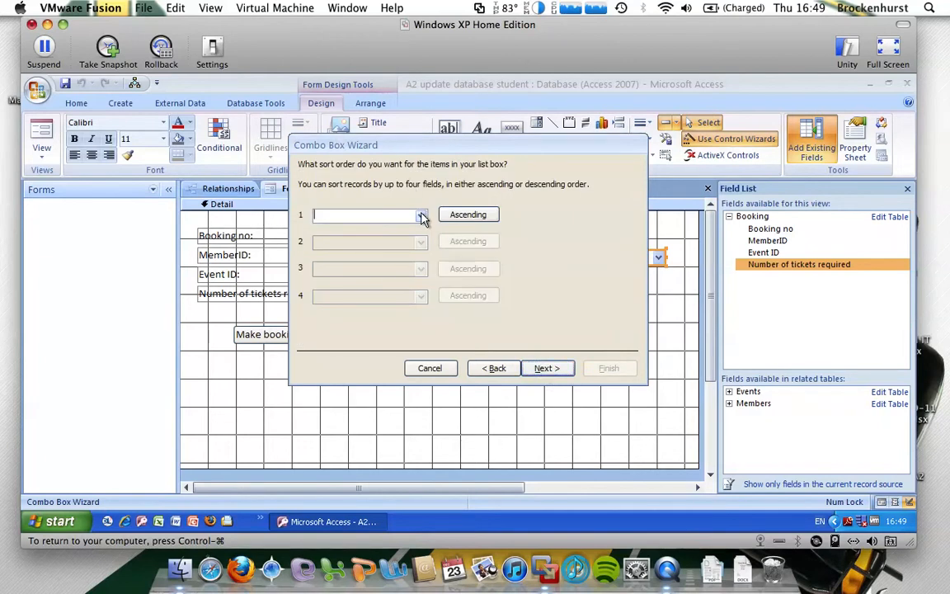
pyautogui.click(421, 217)
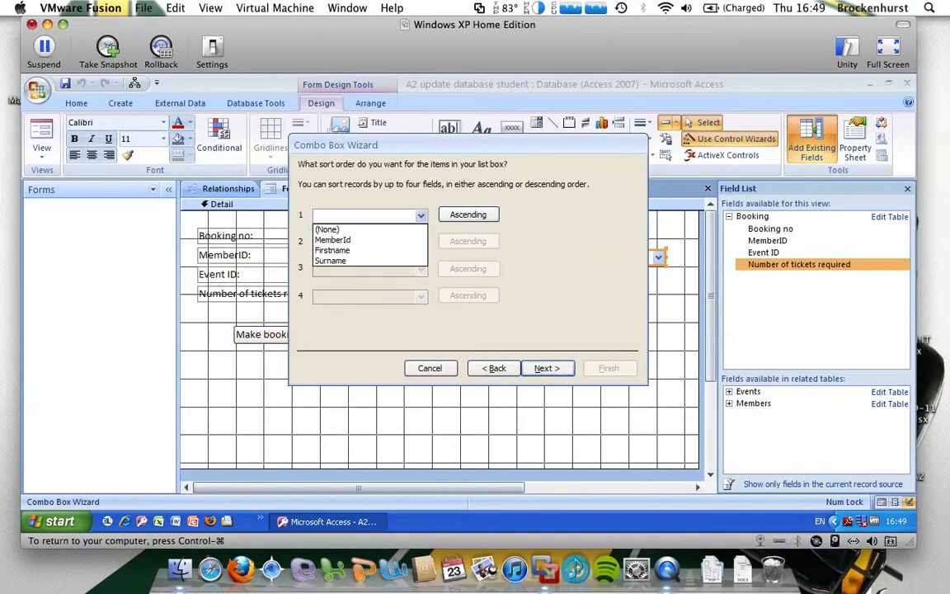
pyautogui.click(381, 263)
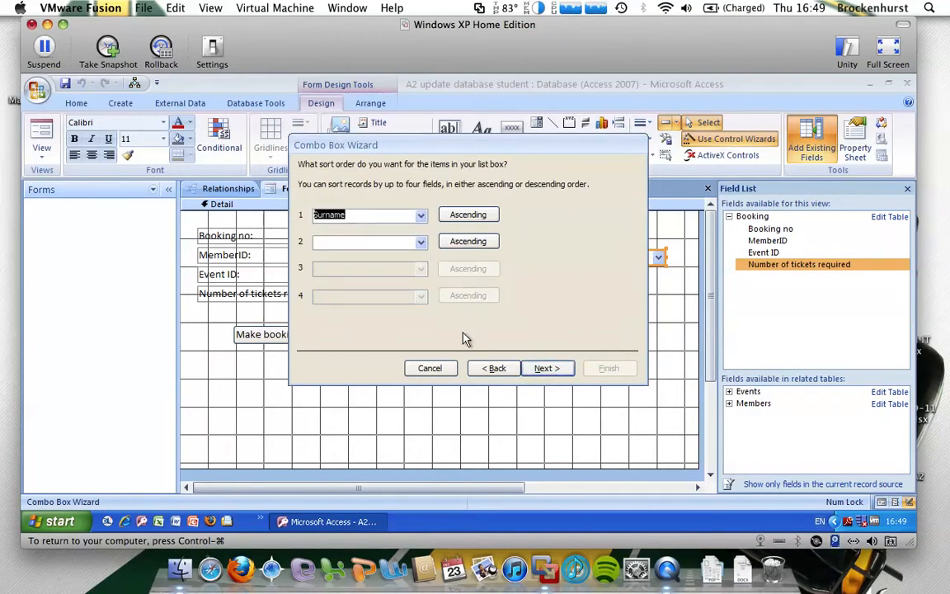
pyautogui.click(542, 370)
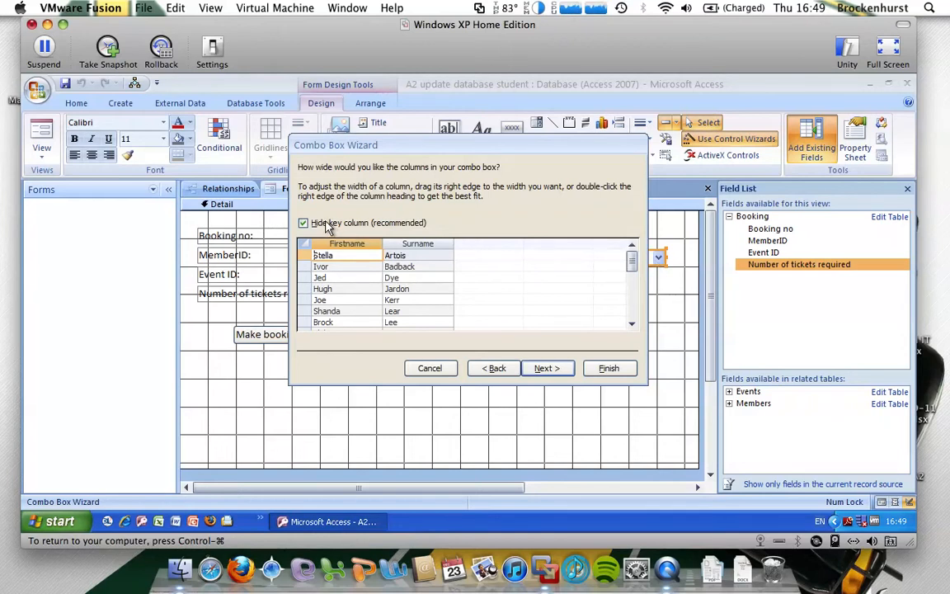
# Show the key column in the combo box preview, hide it again and accept the column layout
pyautogui.click(303, 225)
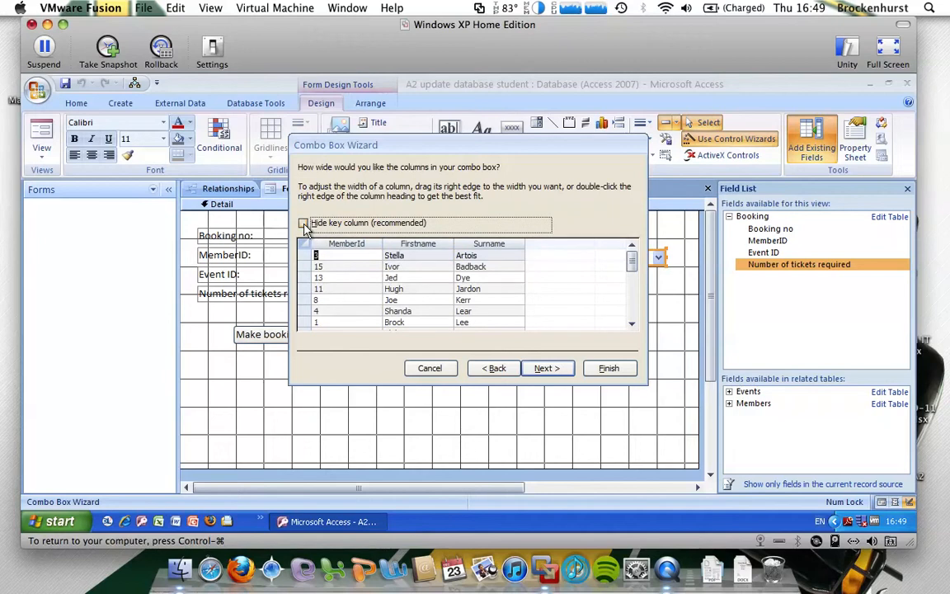
pyautogui.click(304, 224)
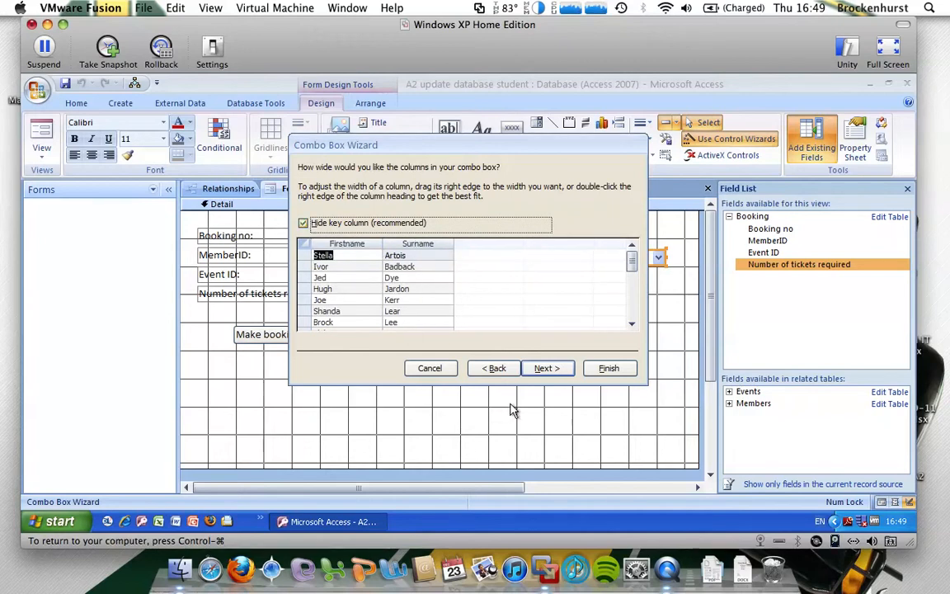
pyautogui.click(547, 369)
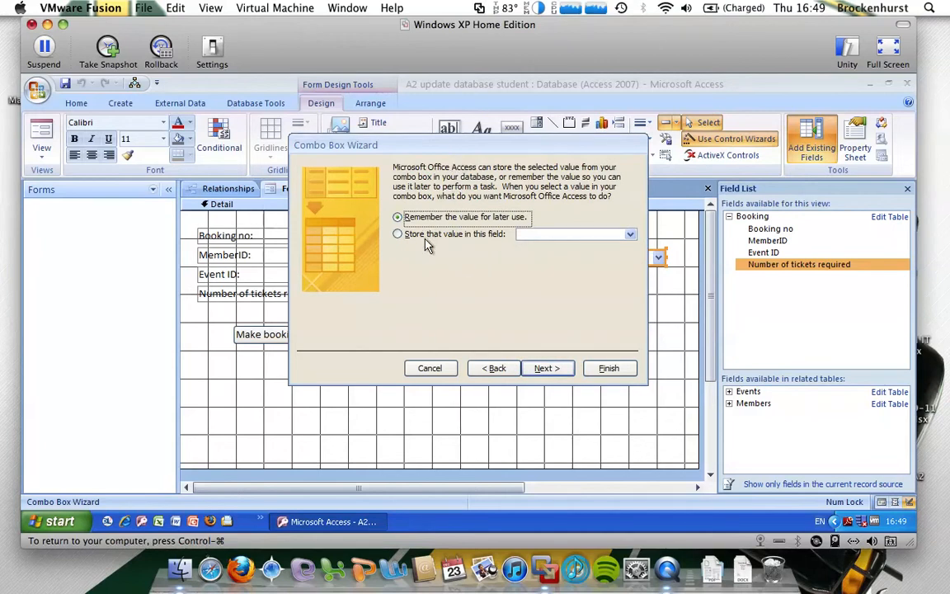
# Have the combo box store its selected value in the MemberID field and finish it with the label "Member name"
pyautogui.moveTo(419, 147); pyautogui.dragTo(551, 122)
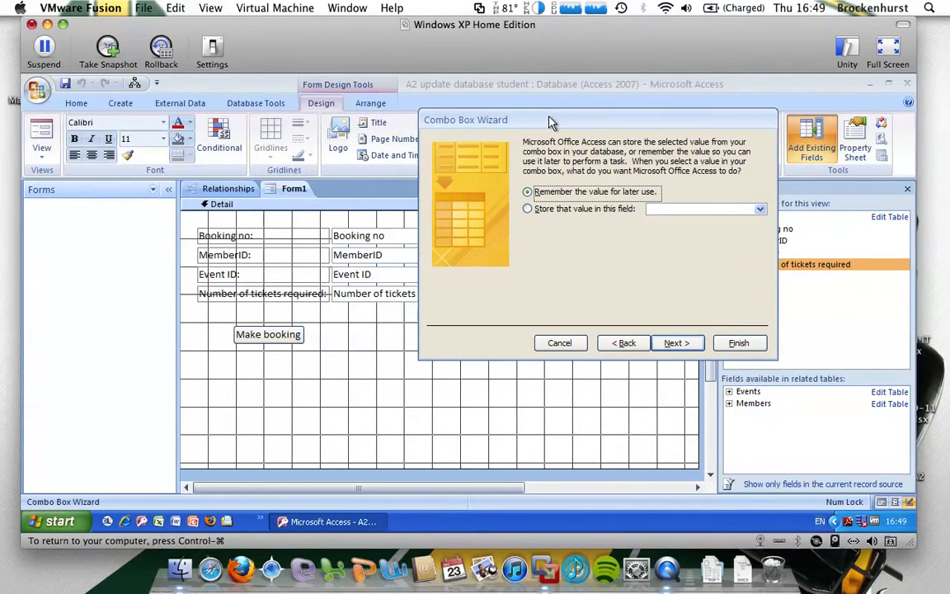
pyautogui.click(529, 211)
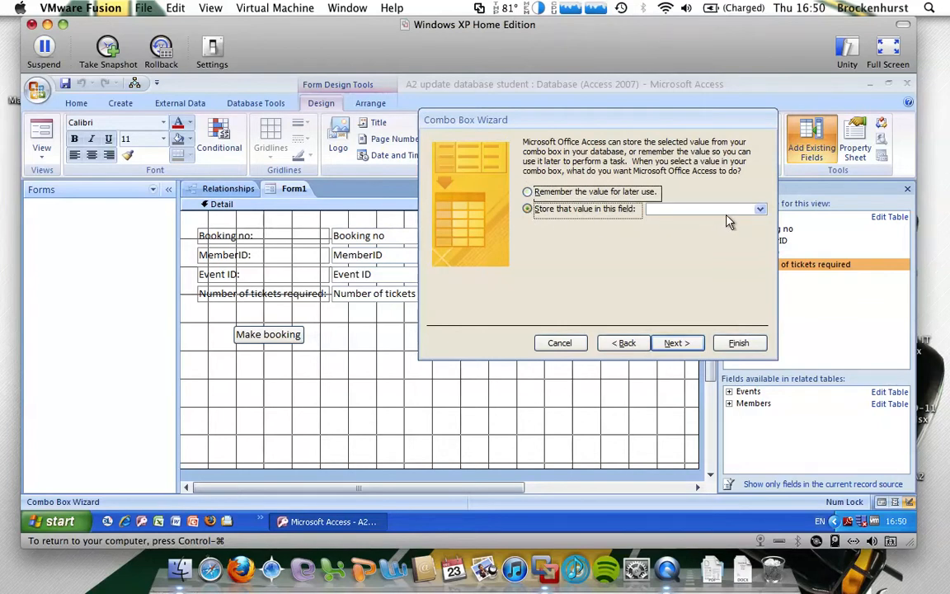
pyautogui.click(699, 210)
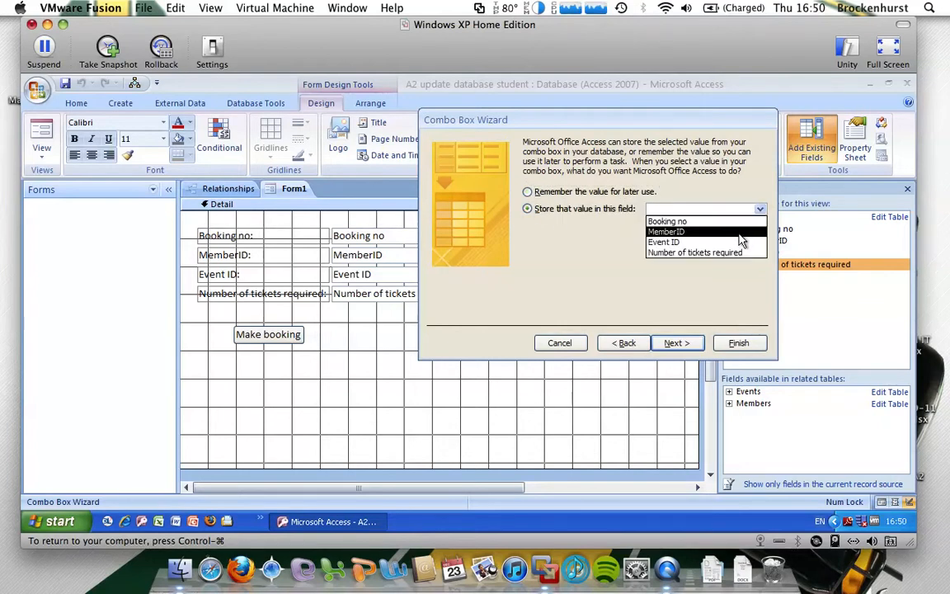
pyautogui.click(739, 233)
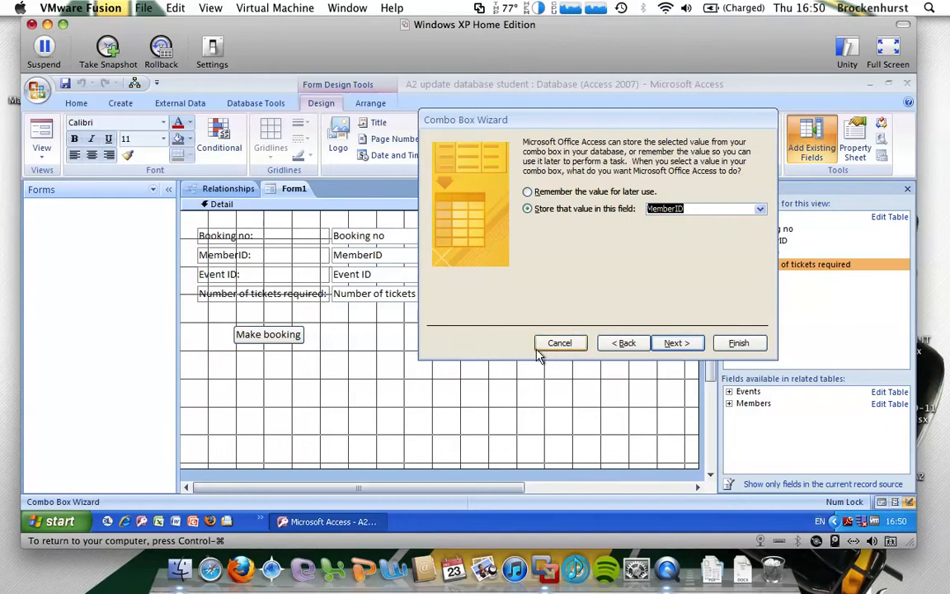
pyautogui.click(674, 343)
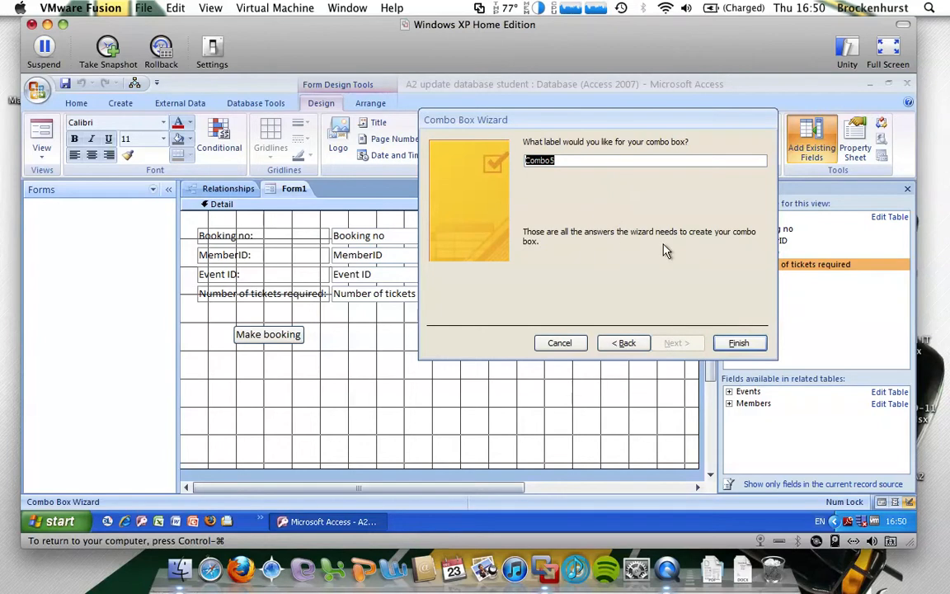
pyautogui.write('Member name')
pyautogui.click(746, 346)
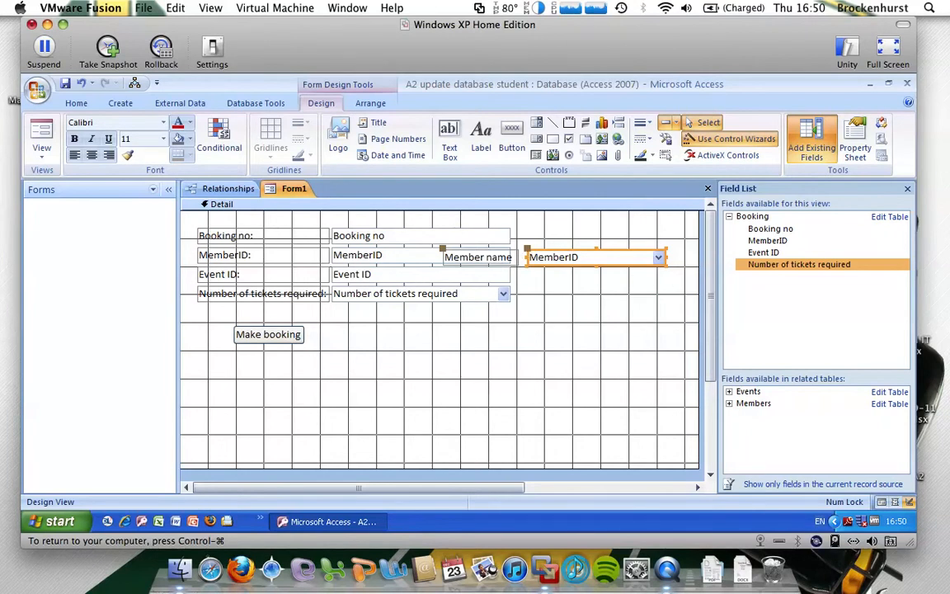
# Preview the Member name combo box in Form View and return to Design View
pyautogui.click(41, 134)
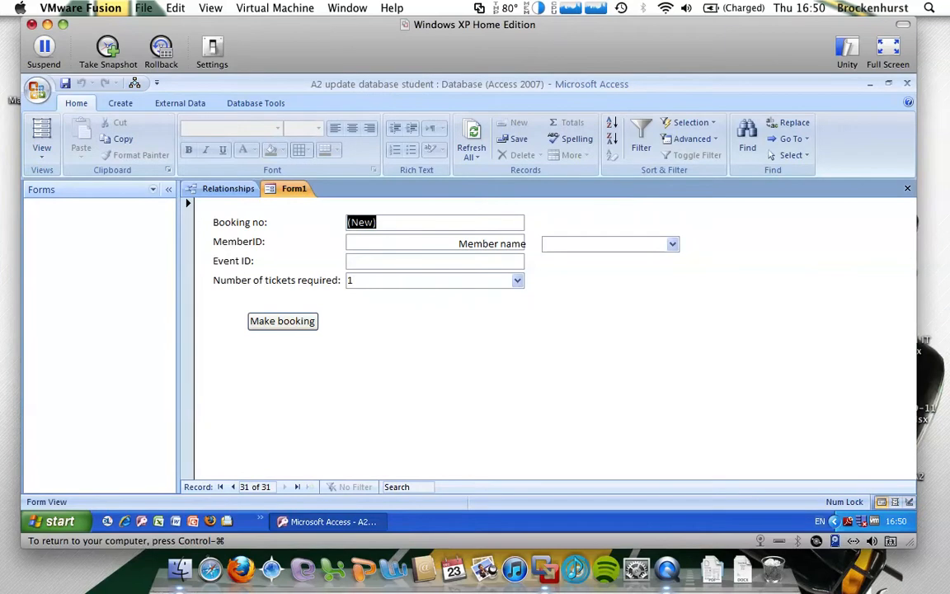
pyautogui.click(41, 155)
pyautogui.click(61, 247)
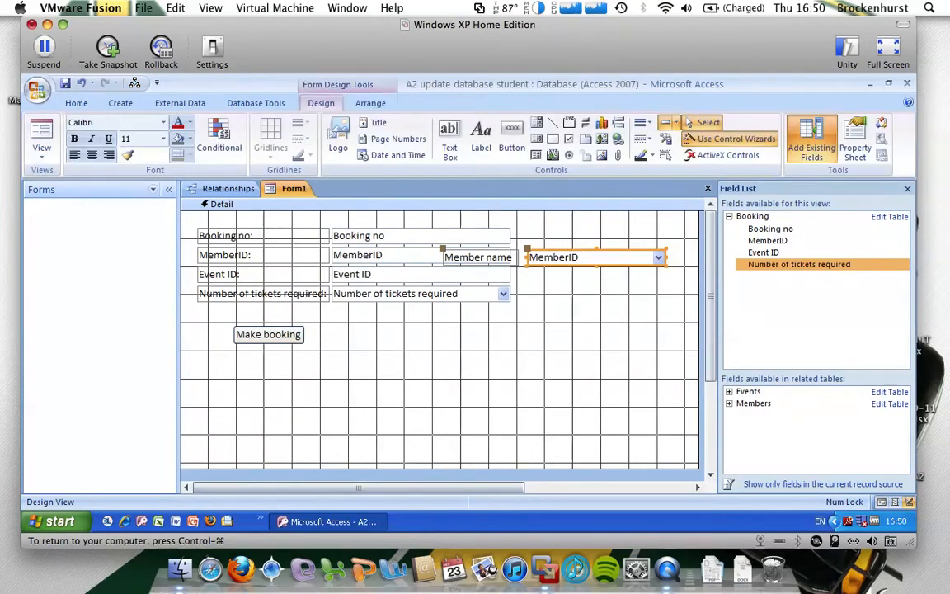
# Move the Member name combo box and its label into the empty area below the booking fields
pyautogui.click(608, 256)
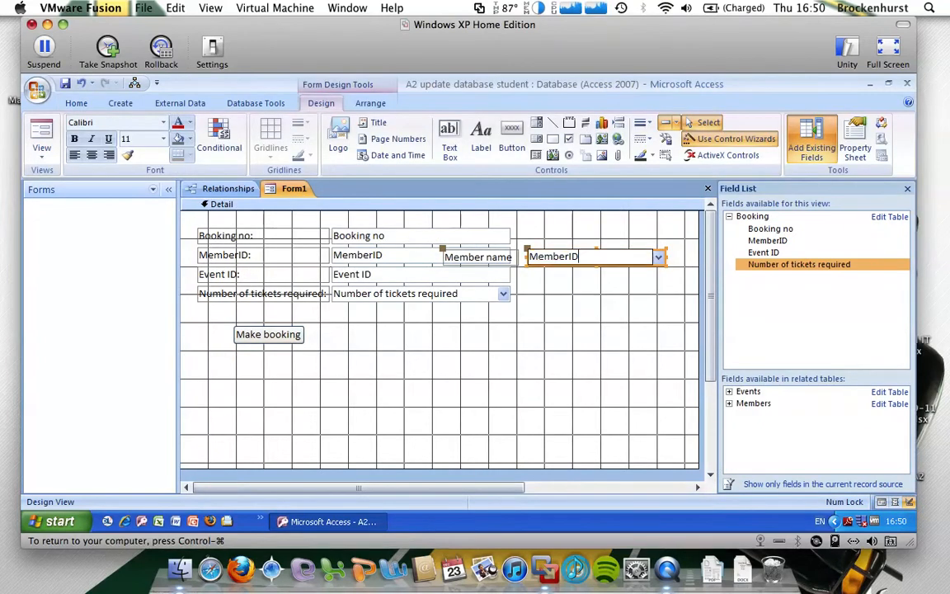
pyautogui.click(605, 318)
pyautogui.click(601, 257)
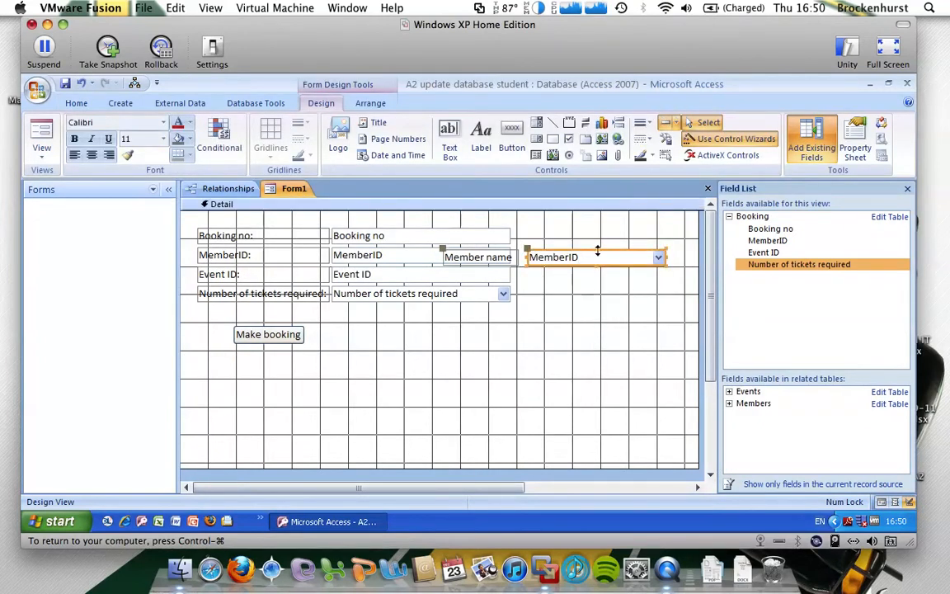
pyautogui.click(505, 253)
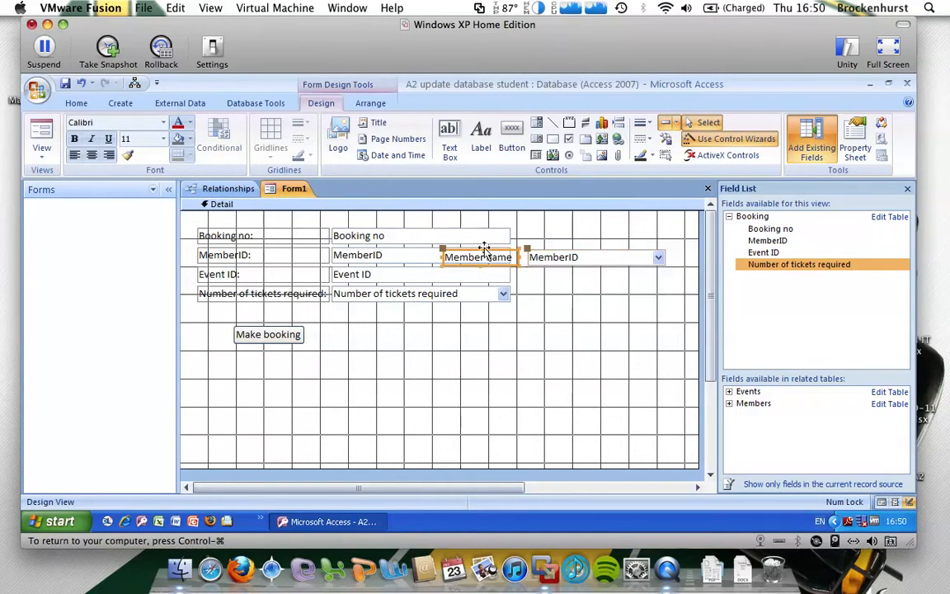
pyautogui.moveTo(481, 248); pyautogui.dragTo(502, 345)
pyautogui.click(442, 328)
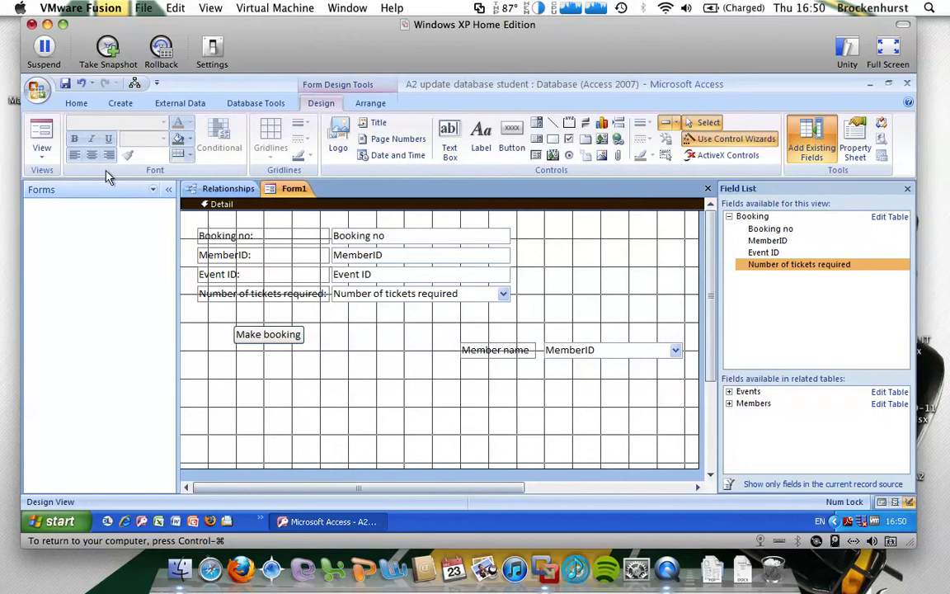
# Test the Member name combo box in Form View by choosing three different members for booking 1, and return to Design View
pyautogui.click(41, 136)
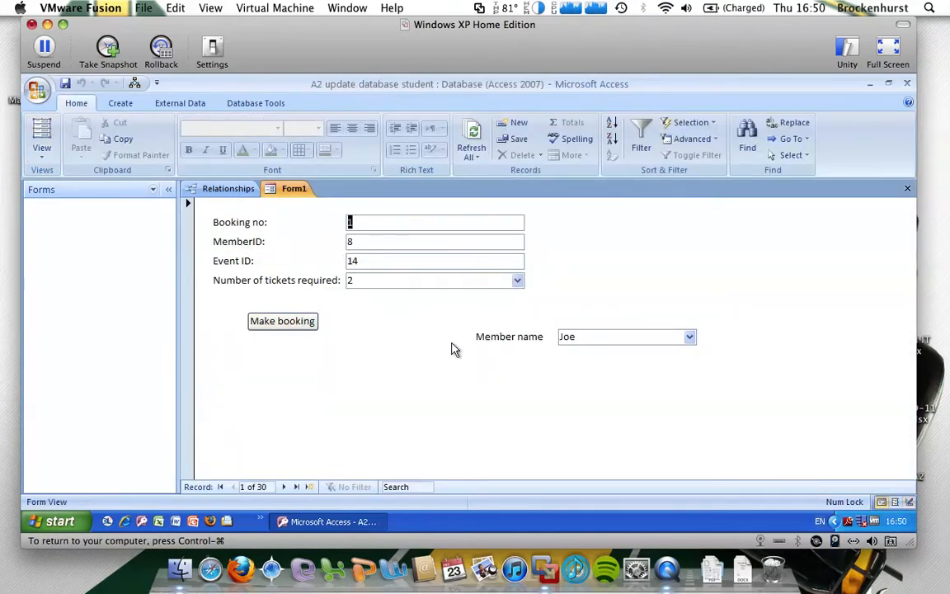
pyautogui.click(690, 337)
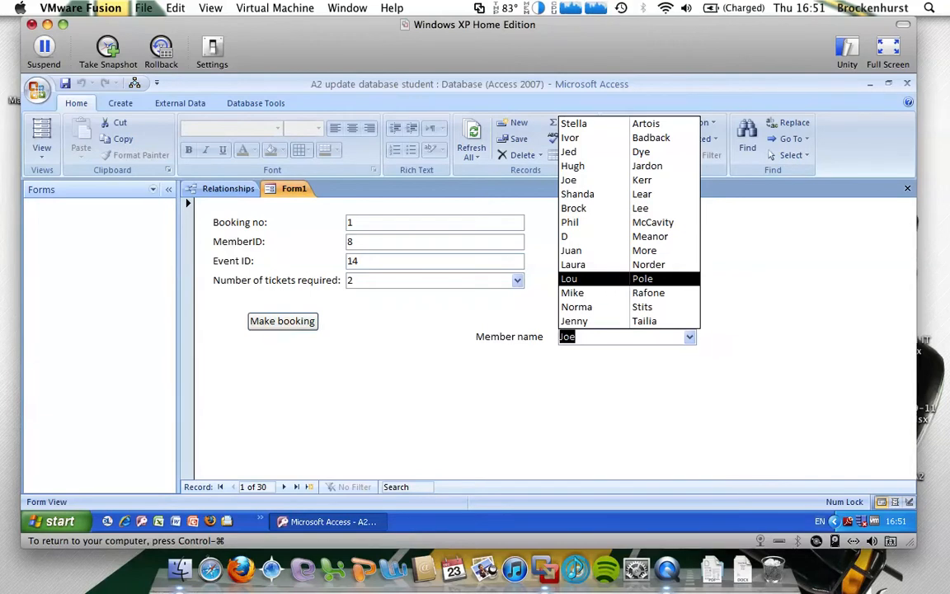
pyautogui.click(573, 279)
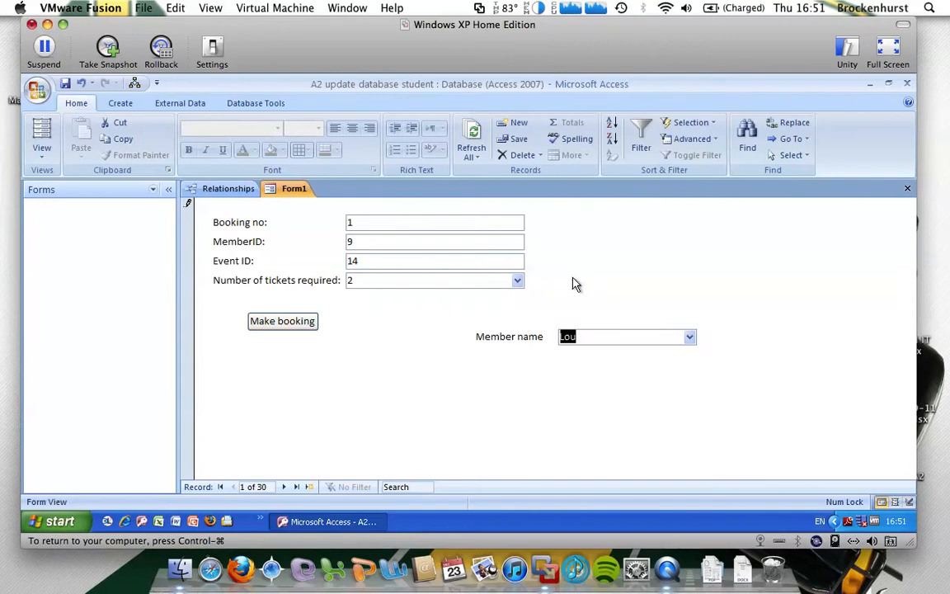
pyautogui.click(690, 338)
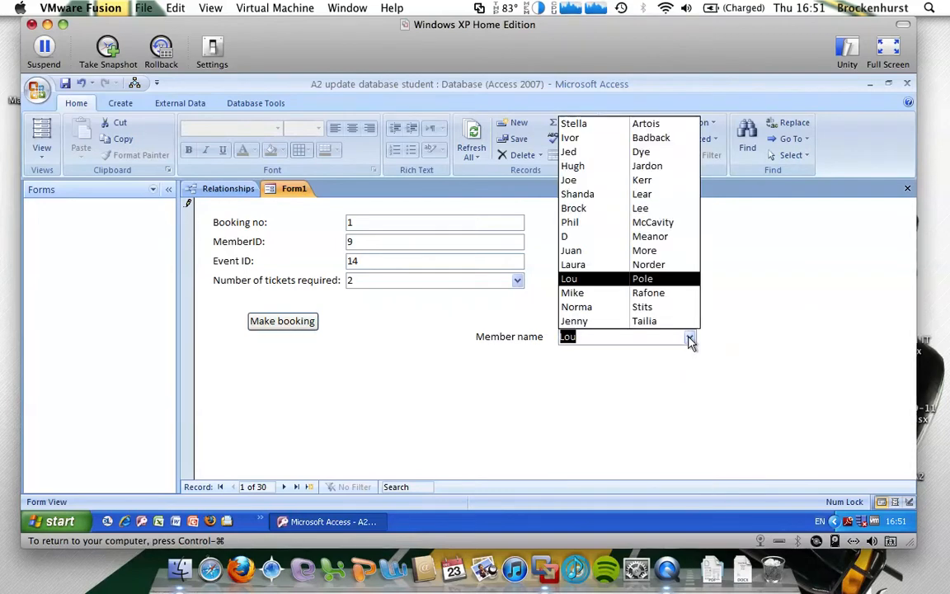
pyautogui.click(607, 301)
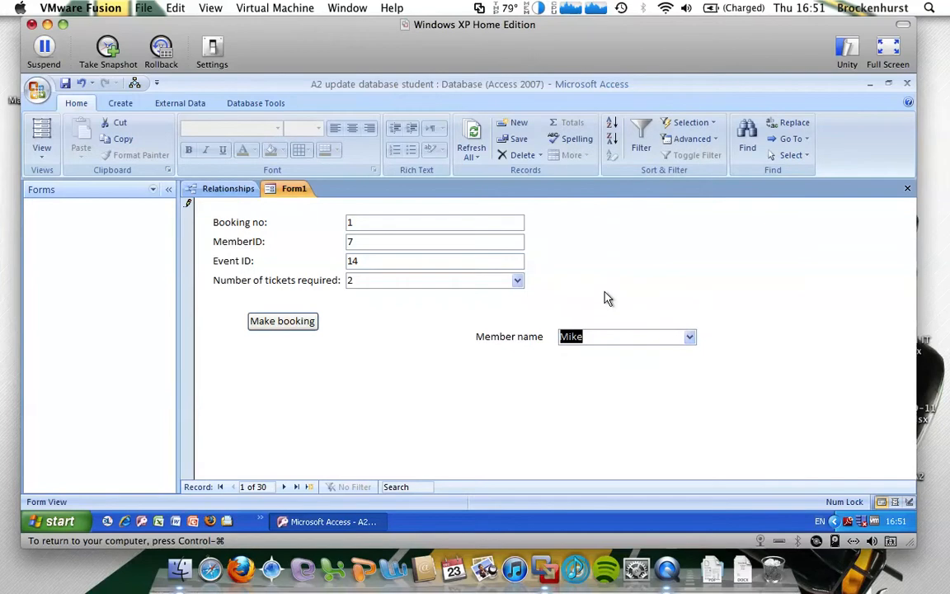
pyautogui.click(689, 338)
pyautogui.click(627, 249)
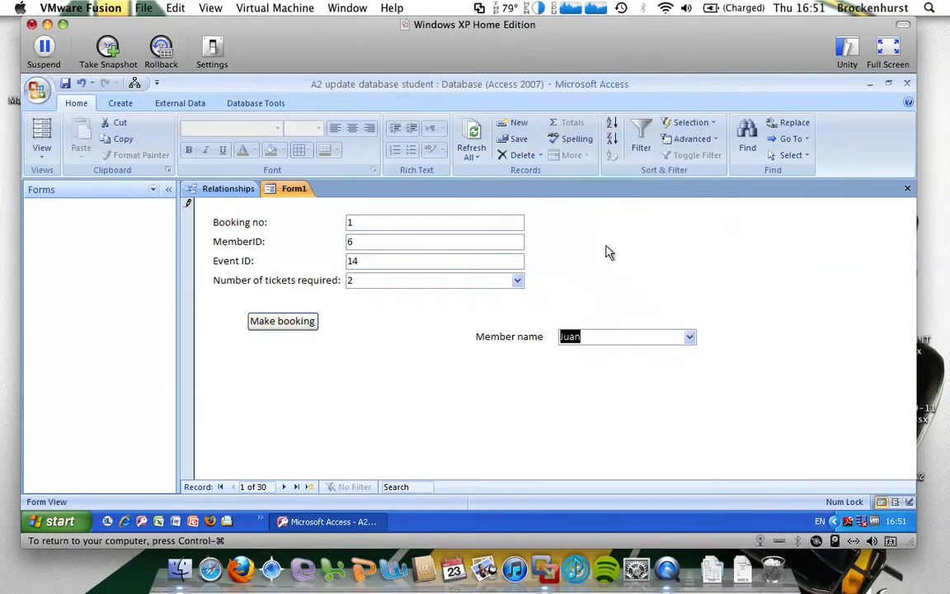
pyautogui.click(40, 151)
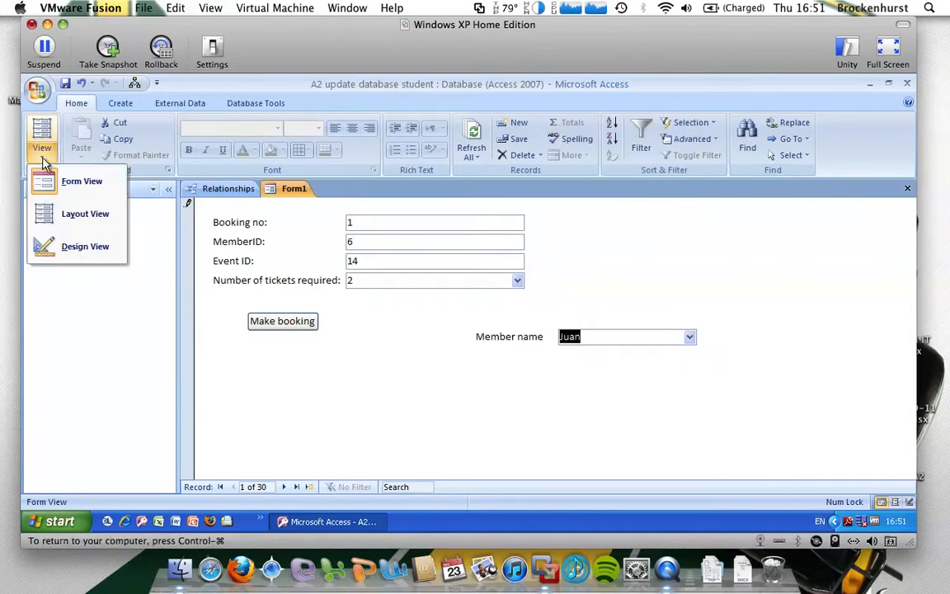
pyautogui.click(51, 246)
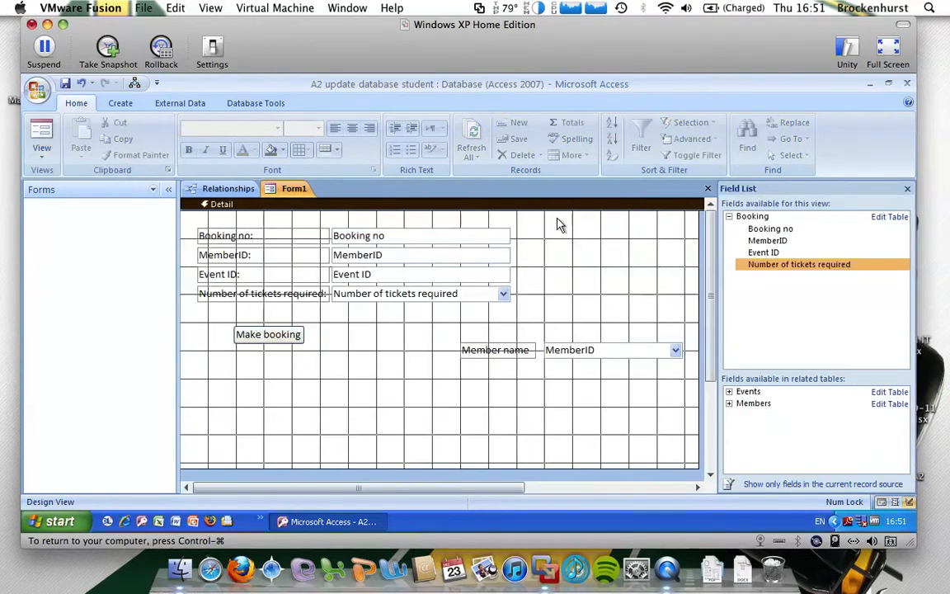
# Draw a combo box below Member name that looks up its values in the Events table
pyautogui.click(536, 122)
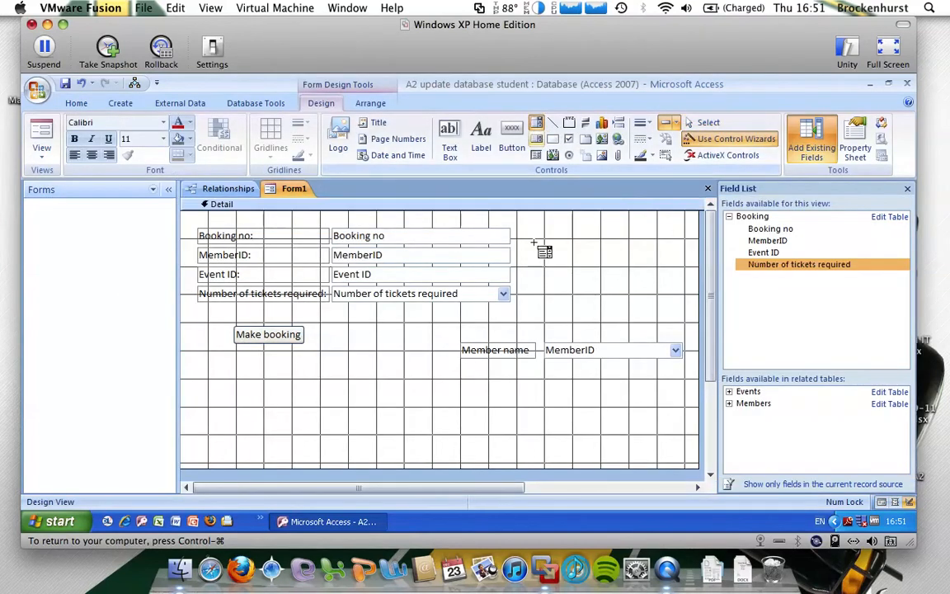
pyautogui.moveTo(545, 371); pyautogui.dragTo(683, 383)
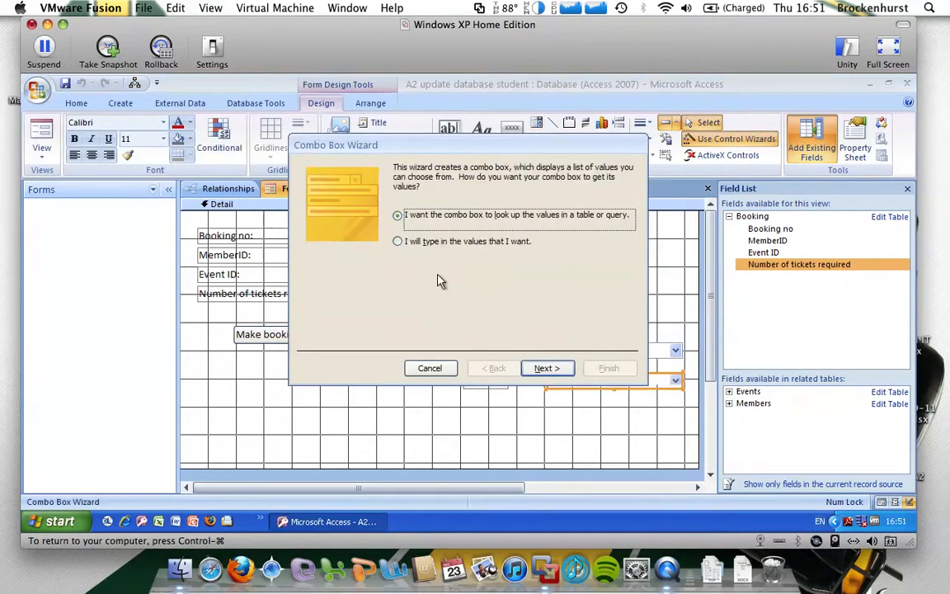
pyautogui.click(546, 368)
pyautogui.click(409, 207)
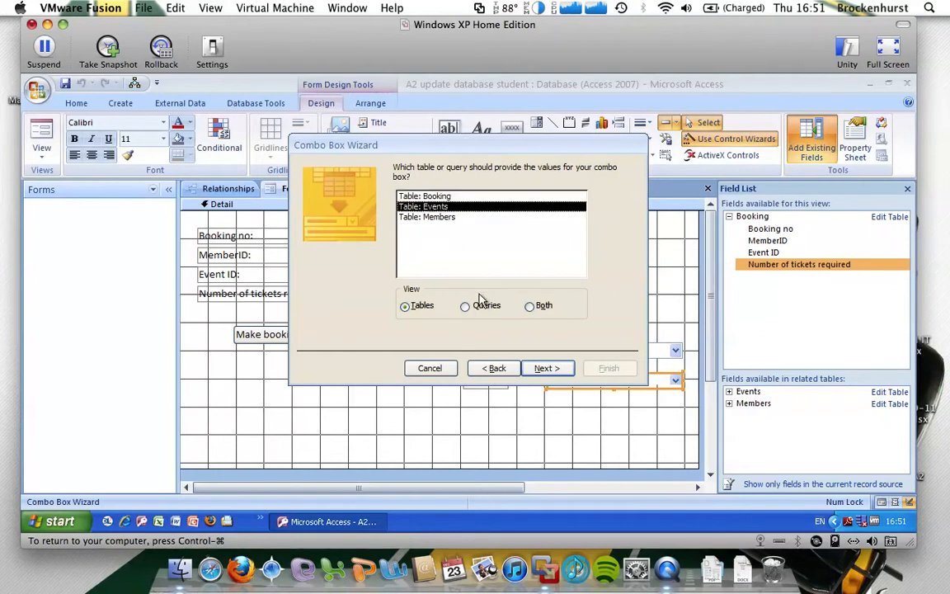
pyautogui.click(557, 366)
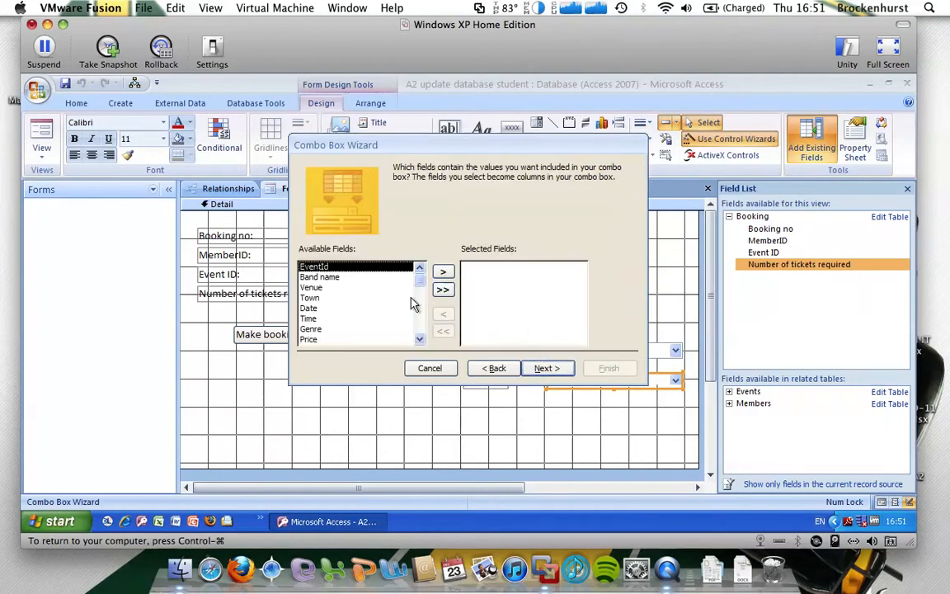
# Include the Band name, Town and Date fields in the new combo box
pyautogui.click(347, 279)
pyautogui.click(443, 272)
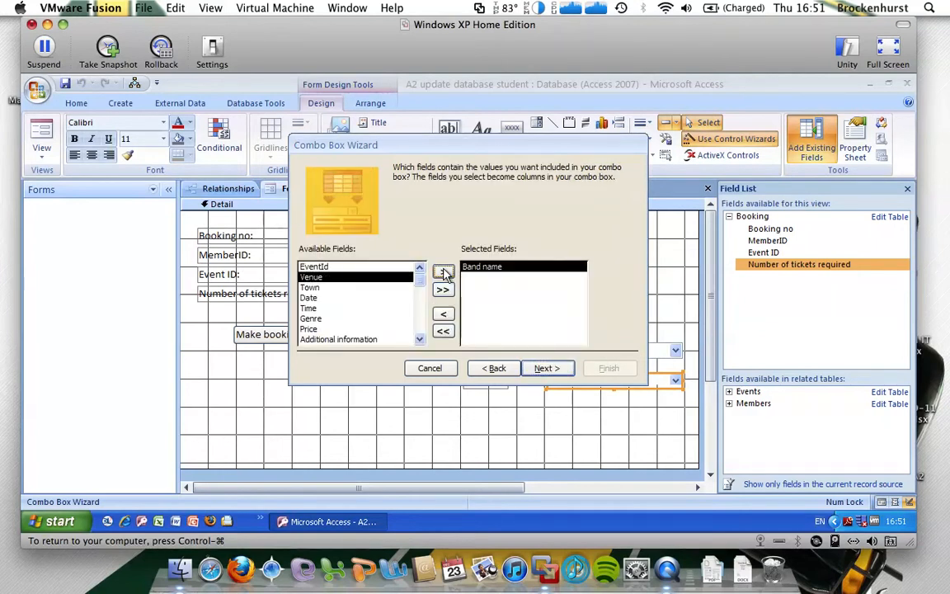
pyautogui.click(322, 287)
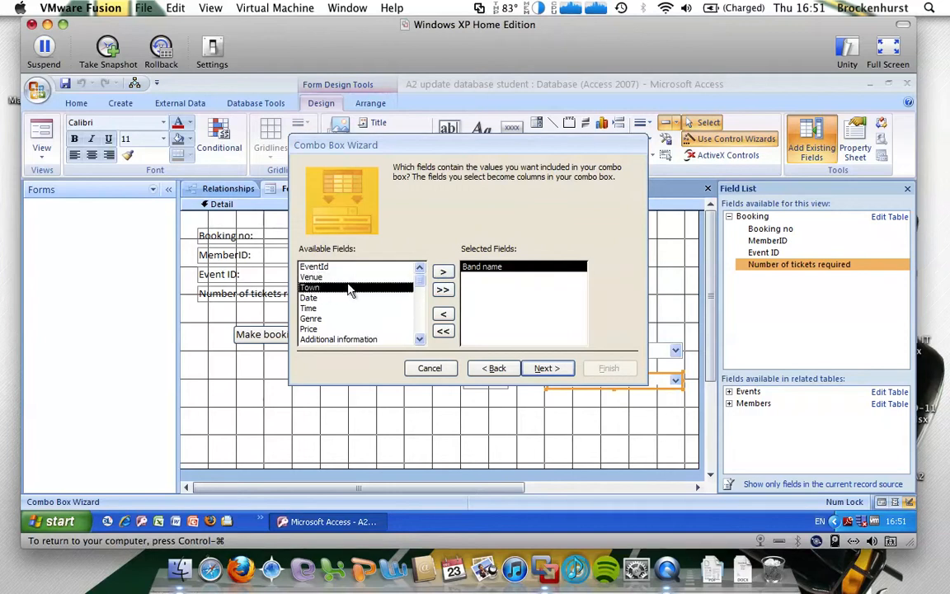
pyautogui.click(443, 272)
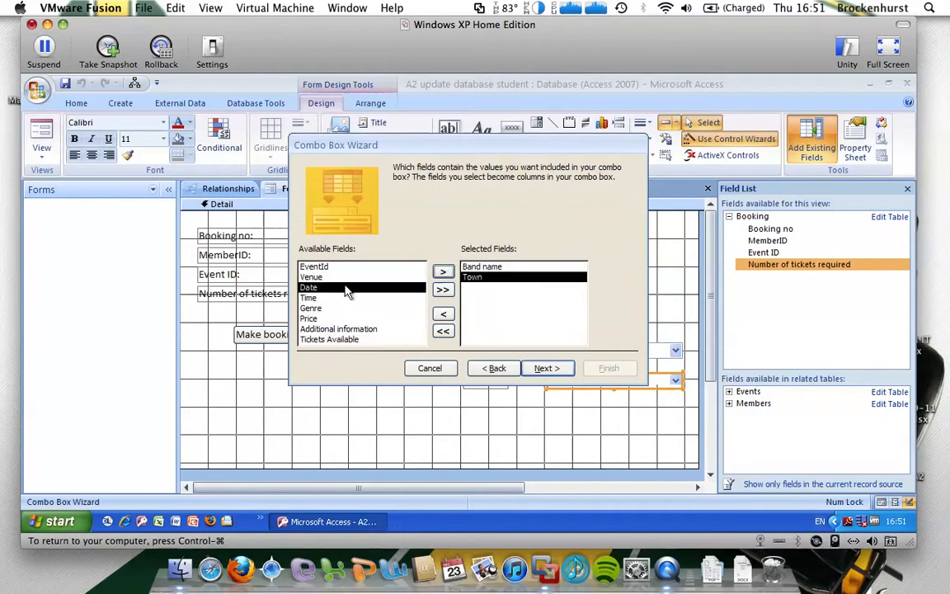
pyautogui.click(442, 272)
pyautogui.click(540, 367)
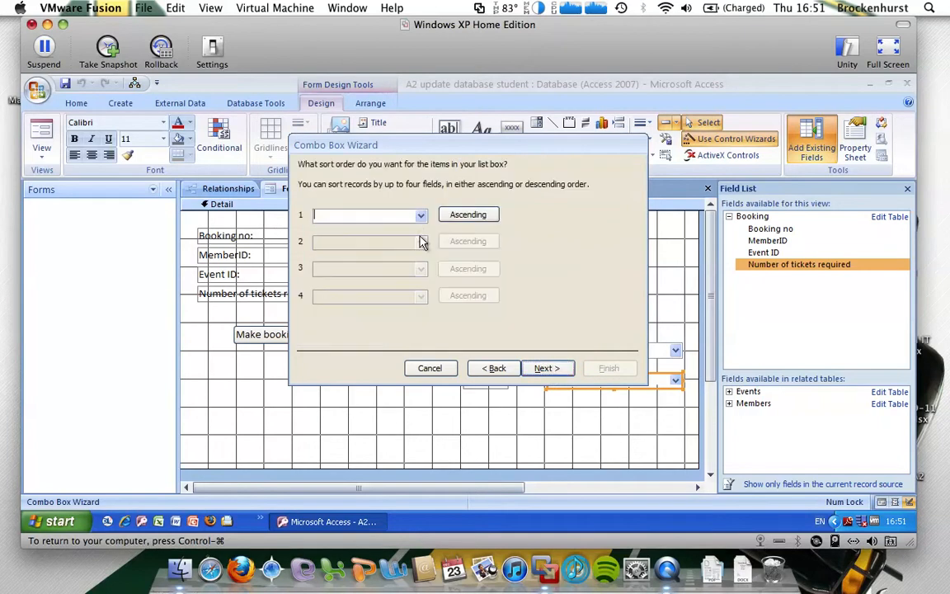
# Sort the combo box list by Date in ascending order and accept the column layout with the key column hidden
pyautogui.click(420, 215)
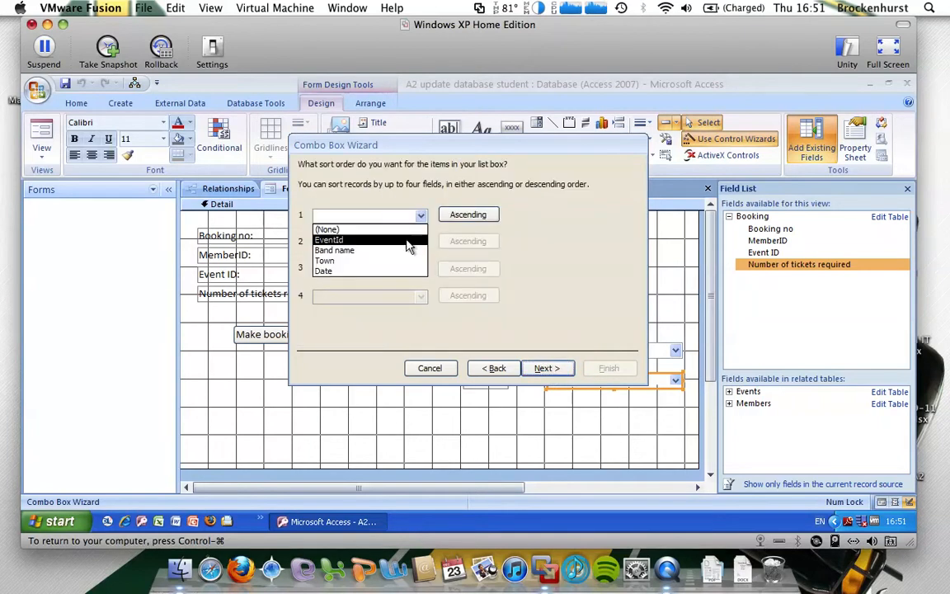
pyautogui.click(415, 271)
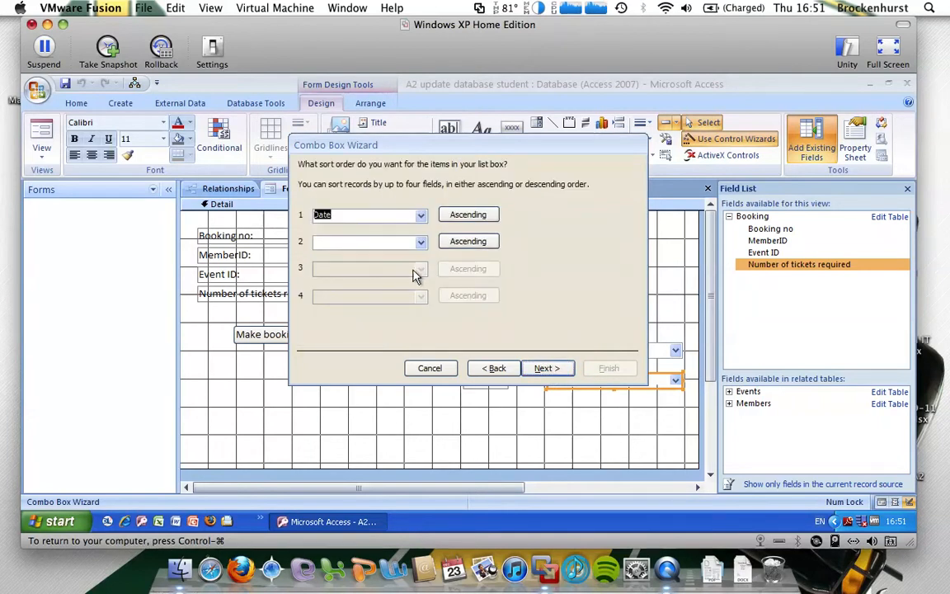
pyautogui.click(547, 368)
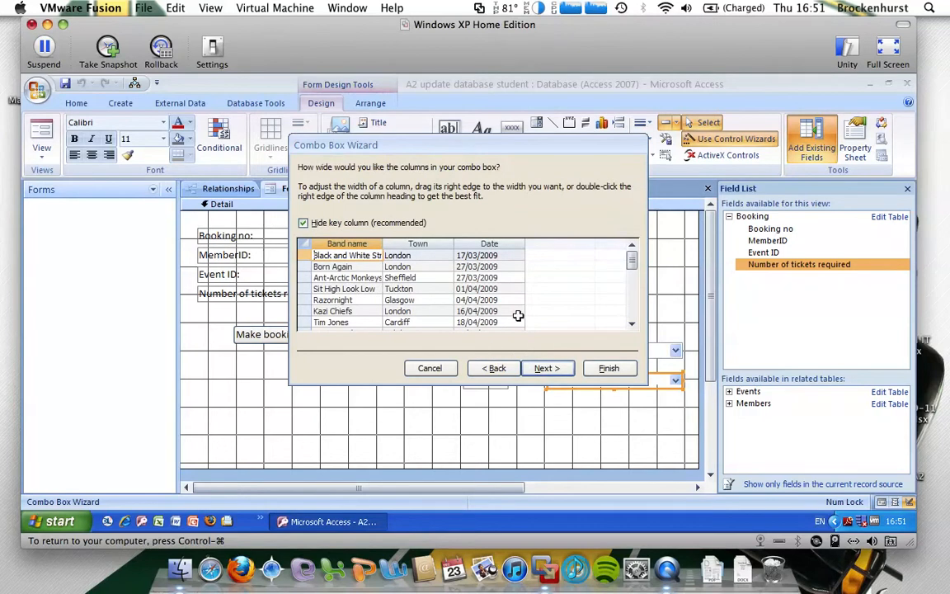
pyautogui.click(567, 367)
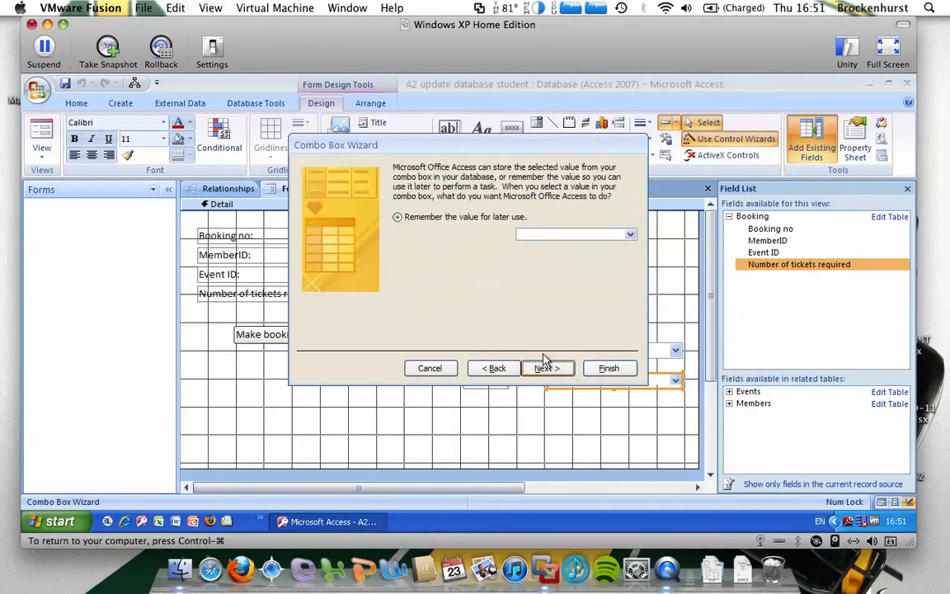
# Have the combo box store its selected value in the Event ID field and finish it with the label "Event name"
pyautogui.click(467, 235)
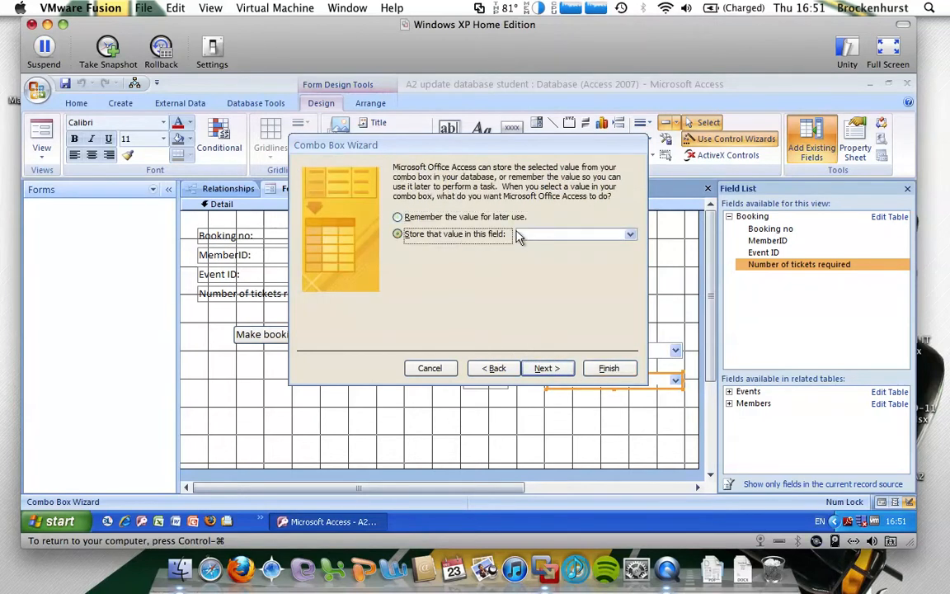
pyautogui.click(629, 234)
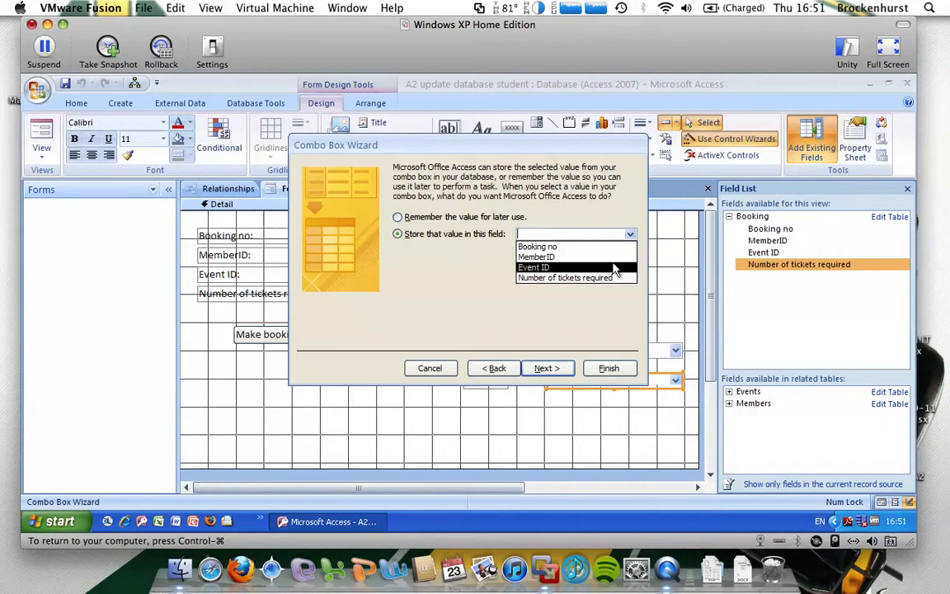
pyautogui.click(614, 267)
pyautogui.click(544, 368)
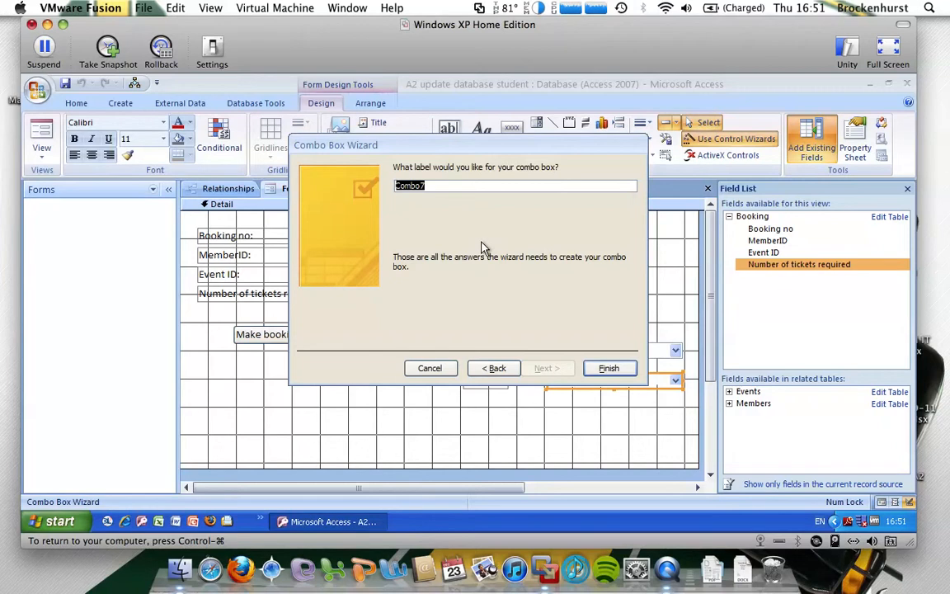
pyautogui.write('Event name')
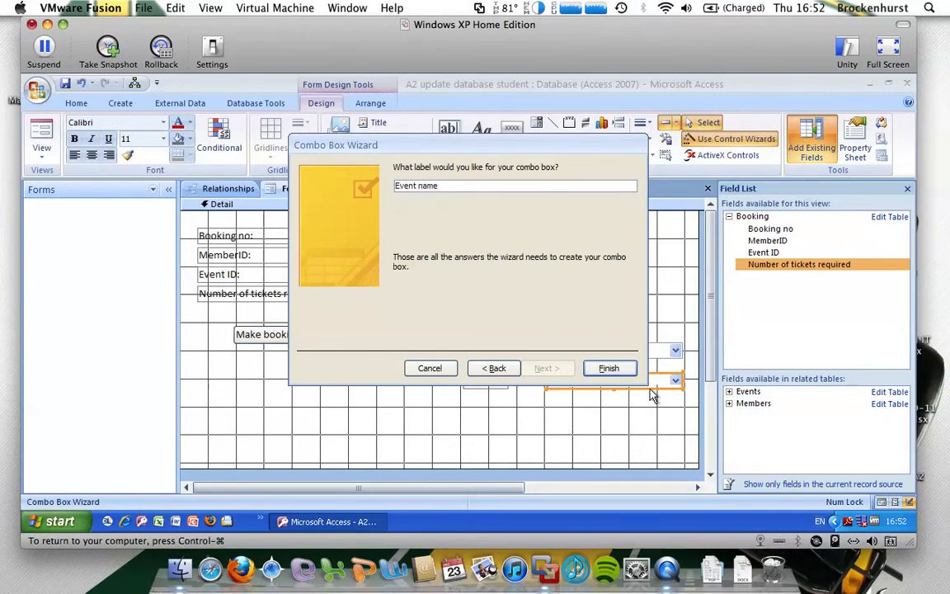
pyautogui.press('Tab')
pyautogui.click(610, 368)
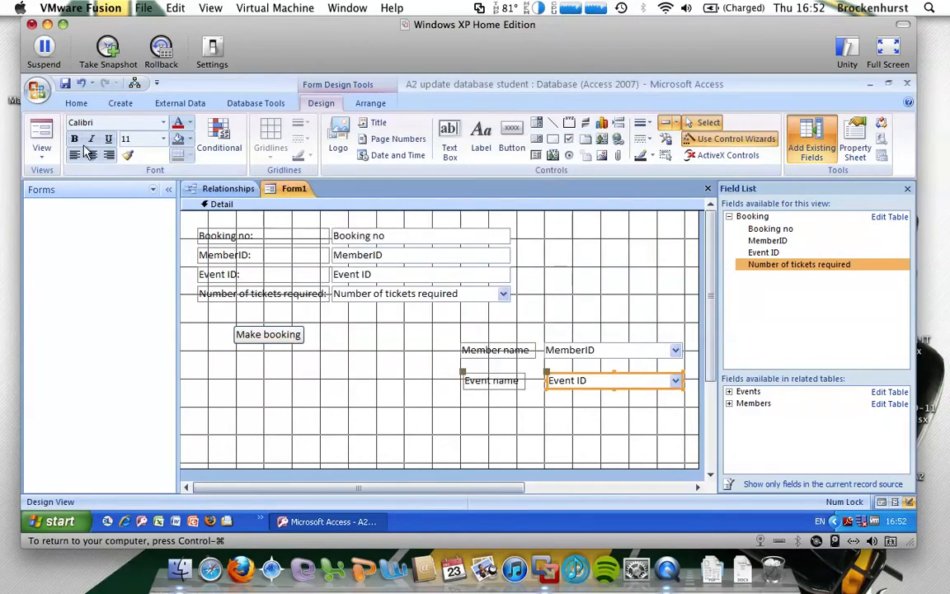
# Switch the form to Form View and choose The Tang-Tangs as the event name for booking 1
pyautogui.click(42, 130)
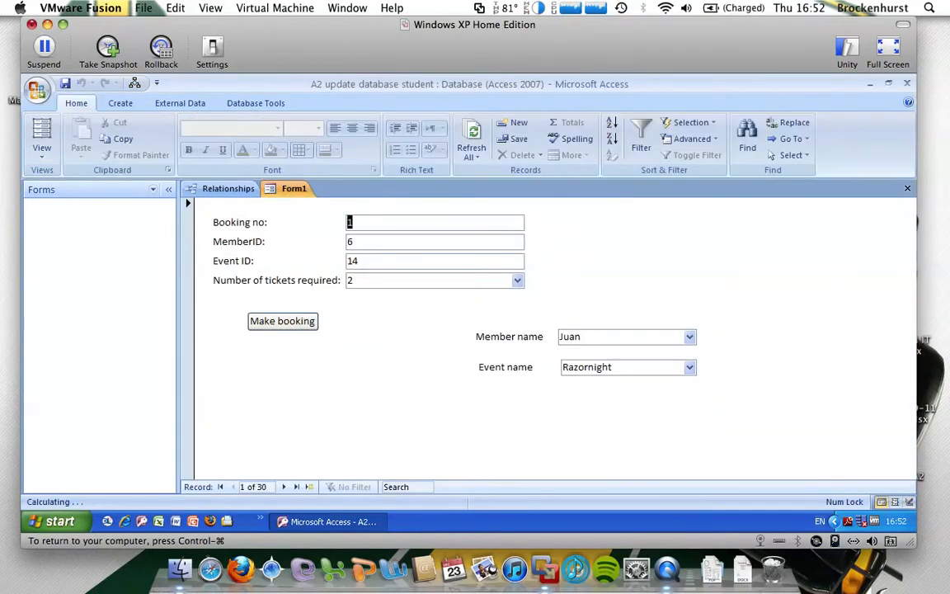
pyautogui.click(690, 367)
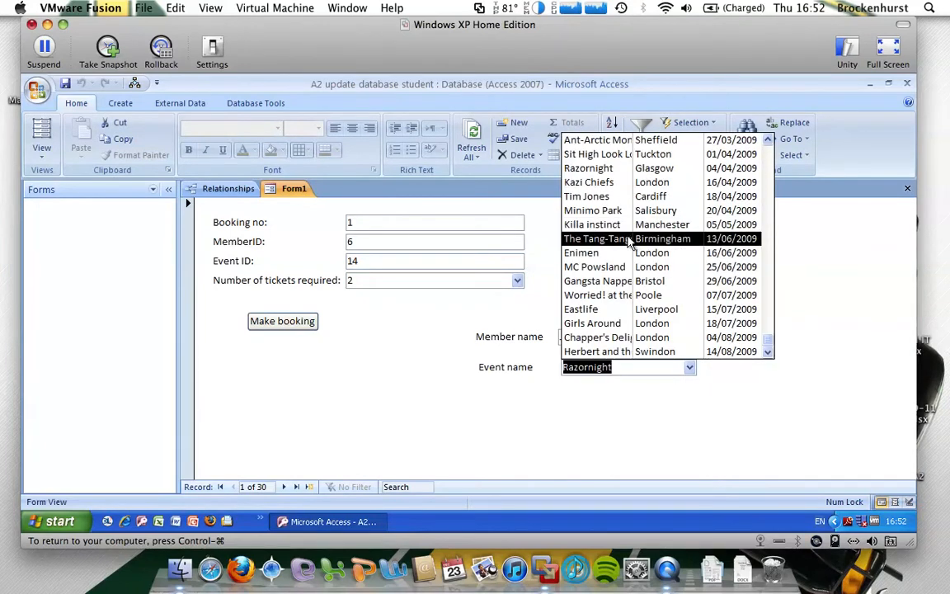
pyautogui.click(628, 239)
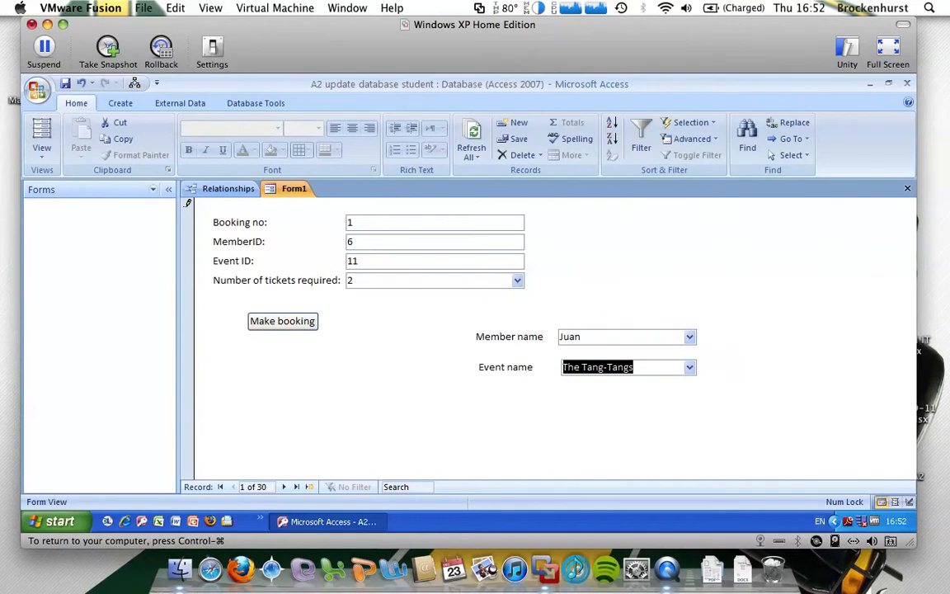
# Review the list of members in the Member name combo box and close it without choosing another member
pyautogui.click(45, 154)
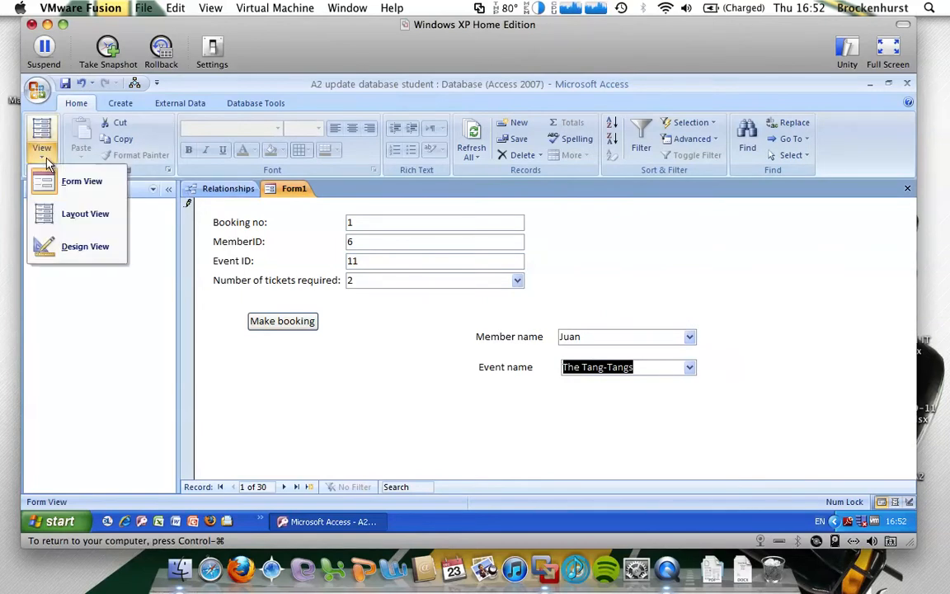
pyautogui.click(421, 403)
pyautogui.click(690, 337)
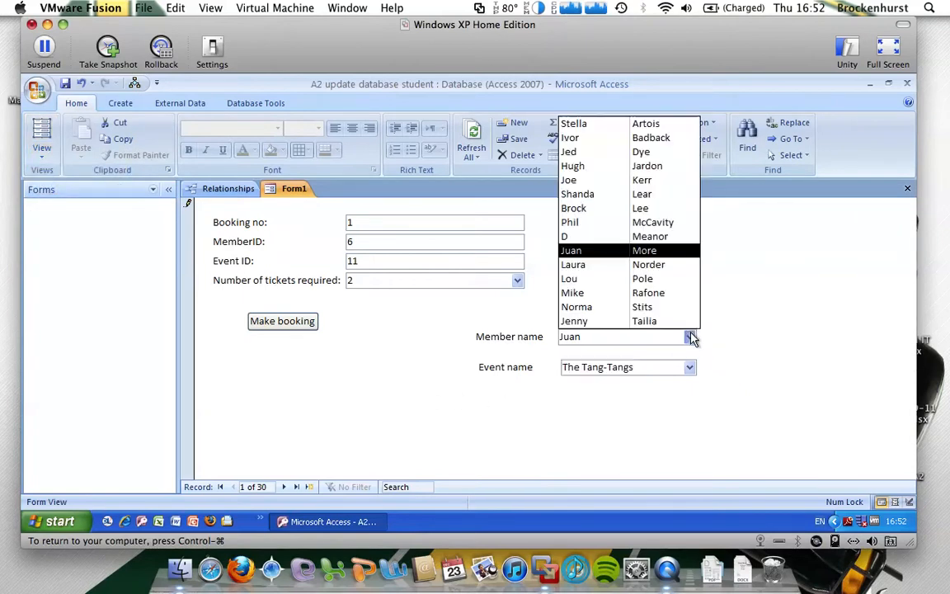
pyautogui.click(642, 406)
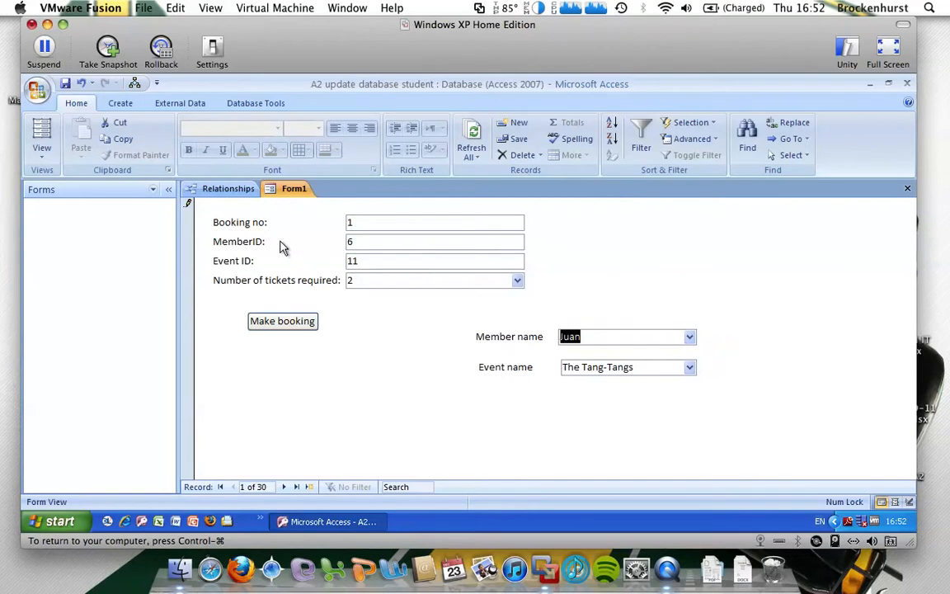
# In Design View, set the Visible property of the MemberID text box to No
pyautogui.click(41, 152)
pyautogui.click(61, 244)
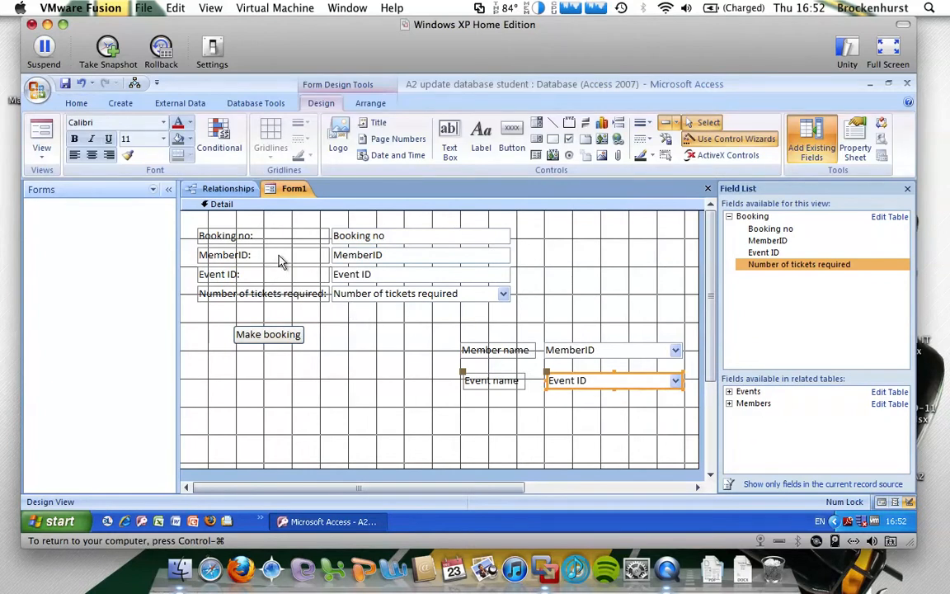
pyautogui.click(272, 256)
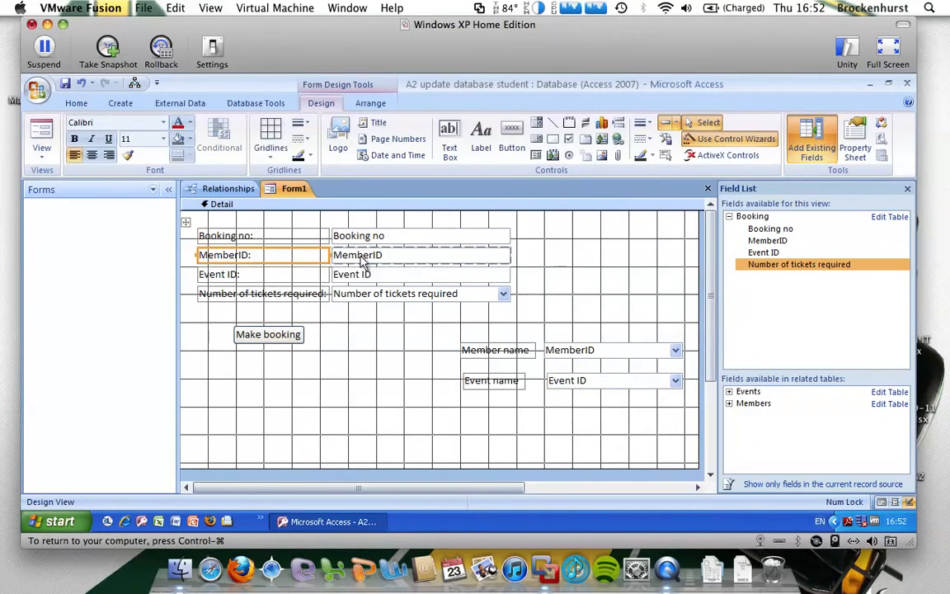
pyautogui.click(855, 149)
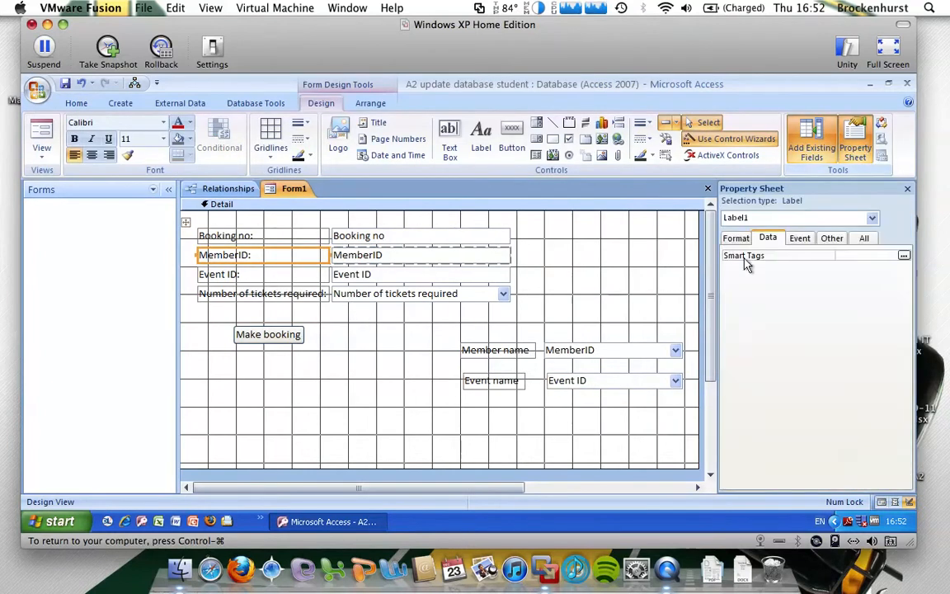
pyautogui.click(355, 256)
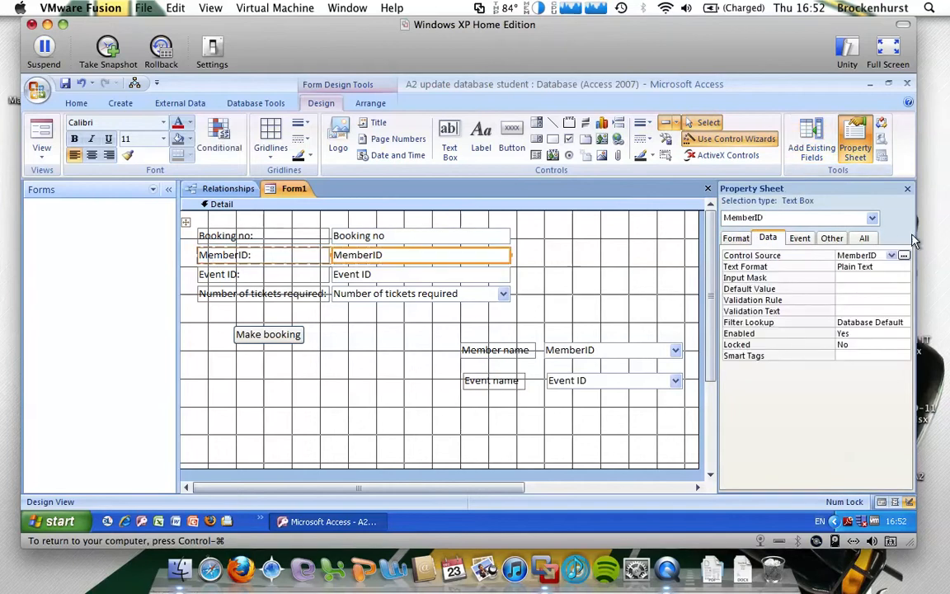
pyautogui.click(735, 238)
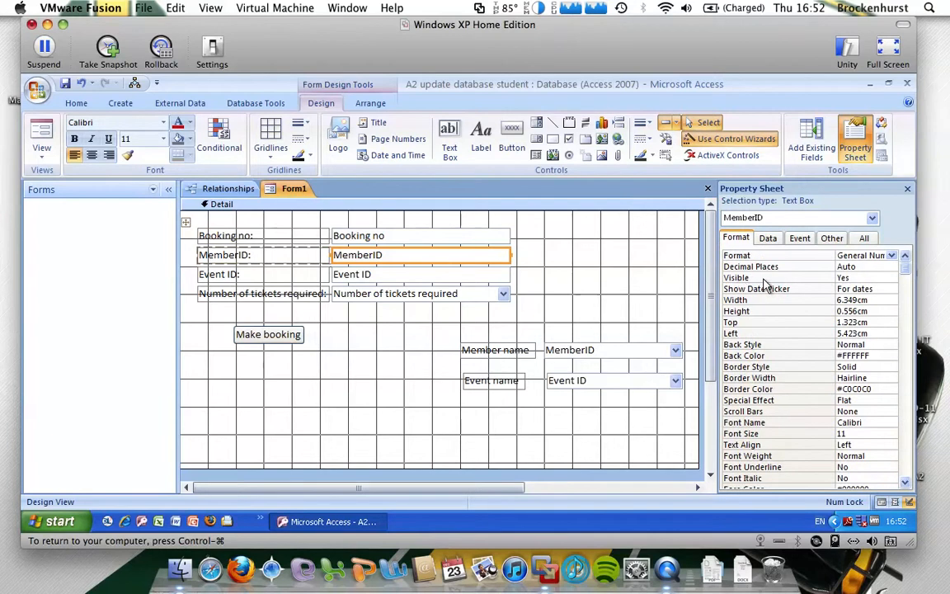
pyautogui.click(849, 277)
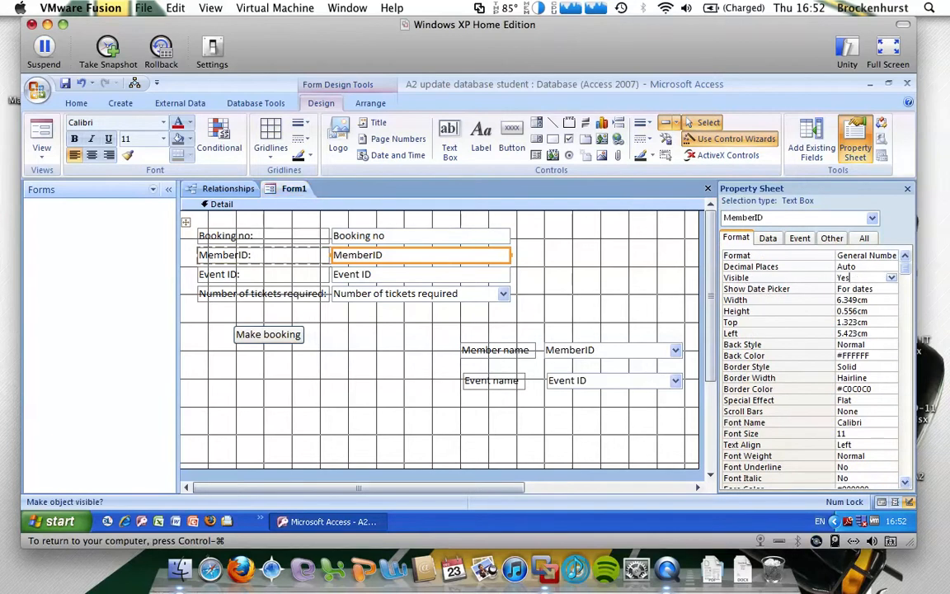
pyautogui.click(891, 278)
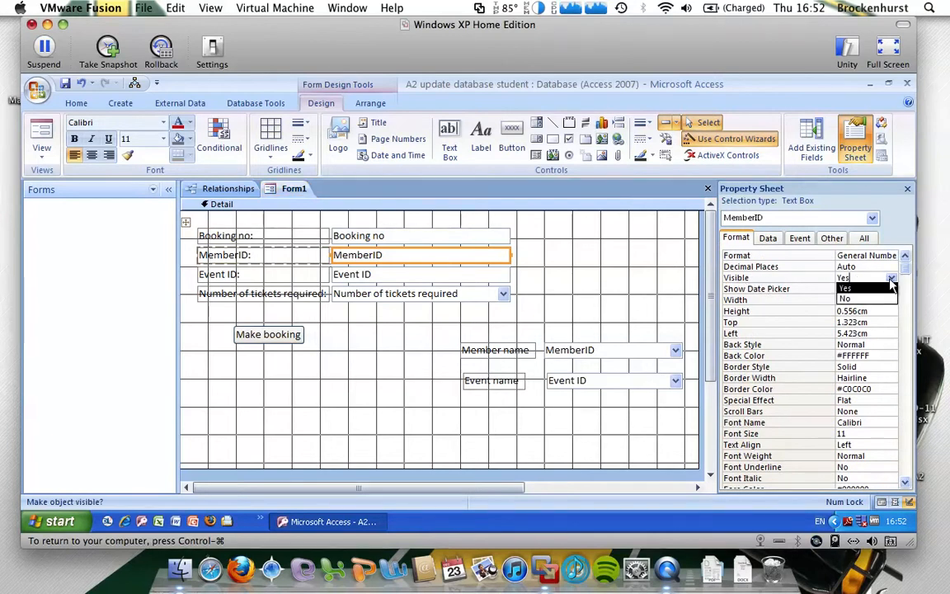
pyautogui.click(891, 300)
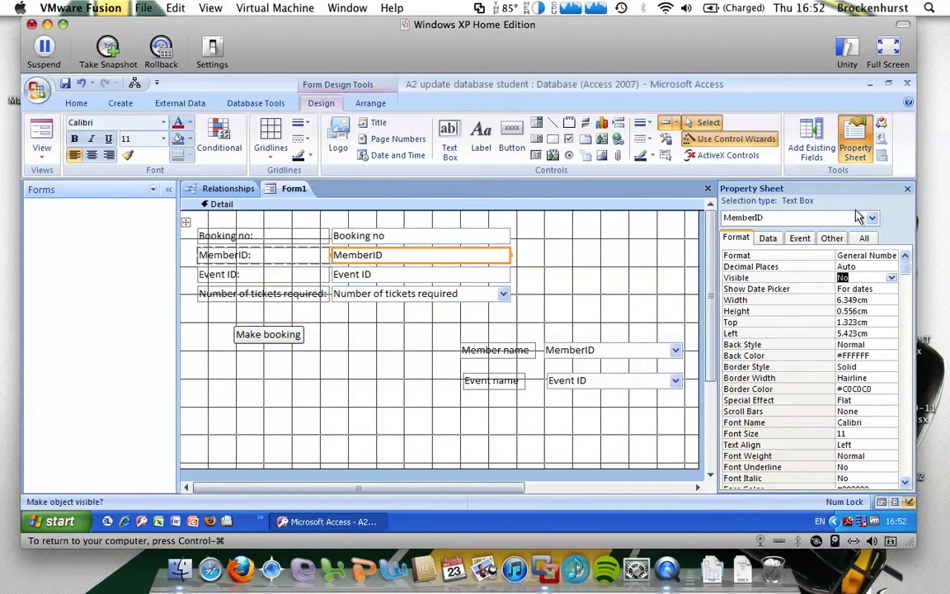
# Set the Event ID text box's Visible property to No and check the form in Form View
pyautogui.click(412, 274)
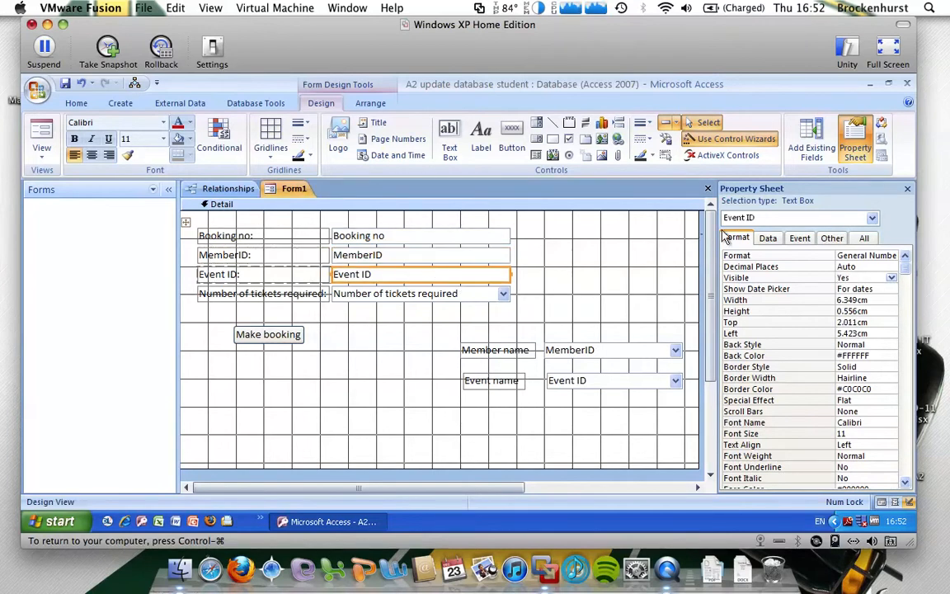
pyautogui.click(892, 278)
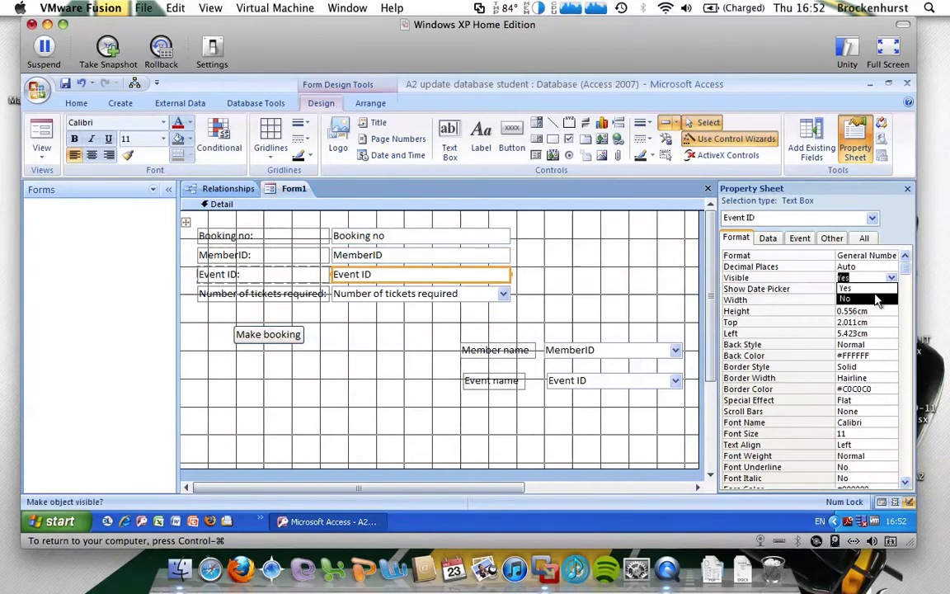
pyautogui.click(886, 301)
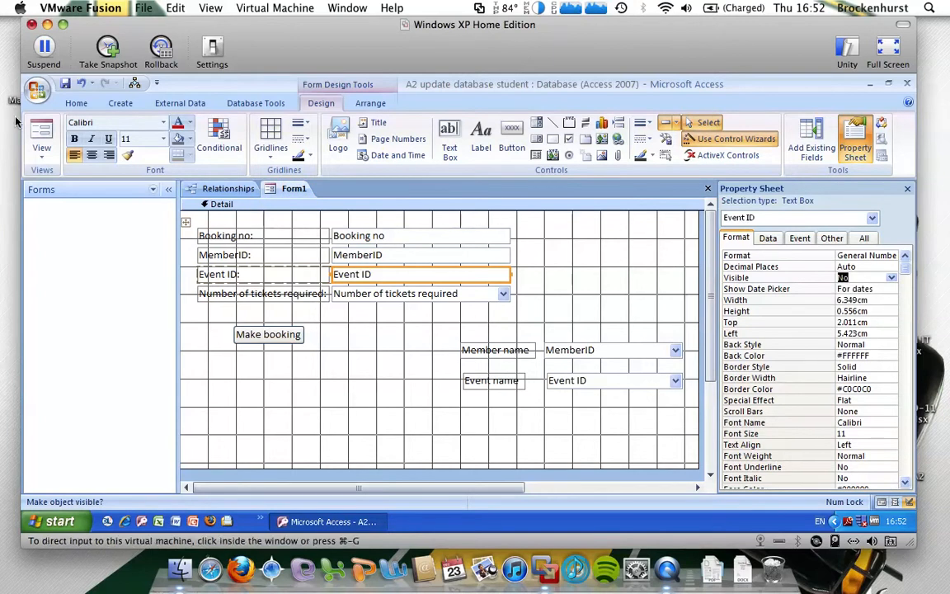
pyautogui.click(41, 132)
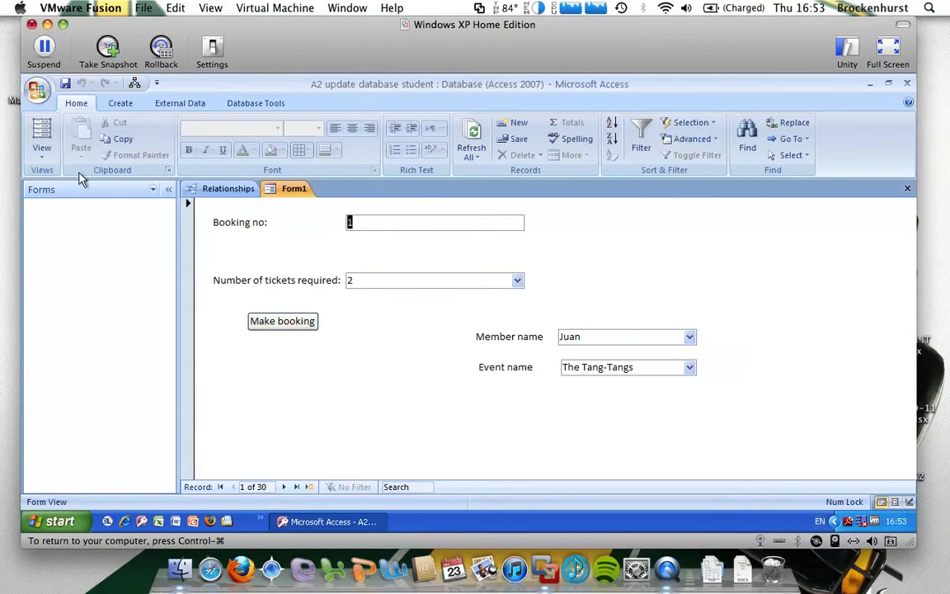
# Return to Design View and move the Make booking button down near the bottom of the form grid
pyautogui.click(41, 148)
pyautogui.click(65, 252)
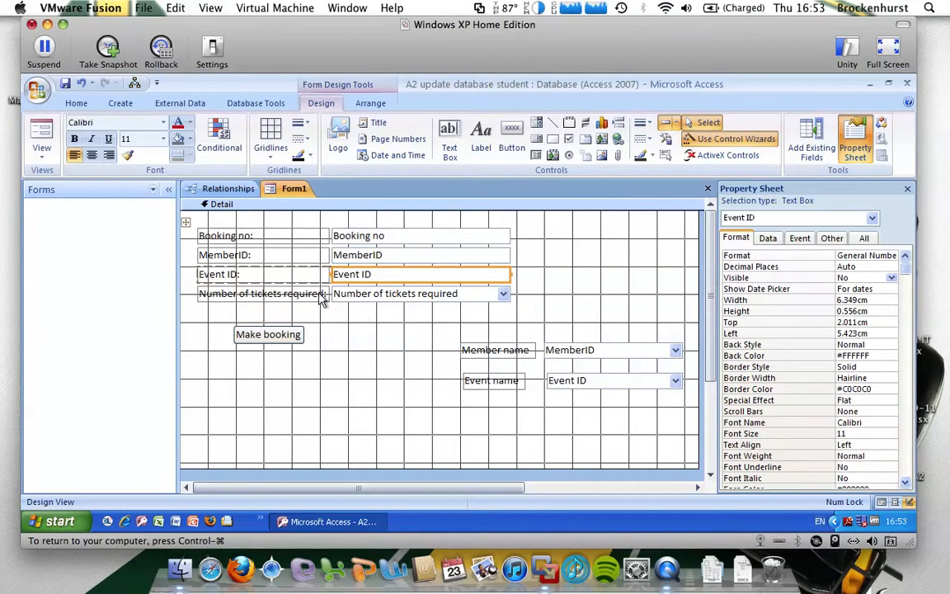
pyautogui.click(254, 334)
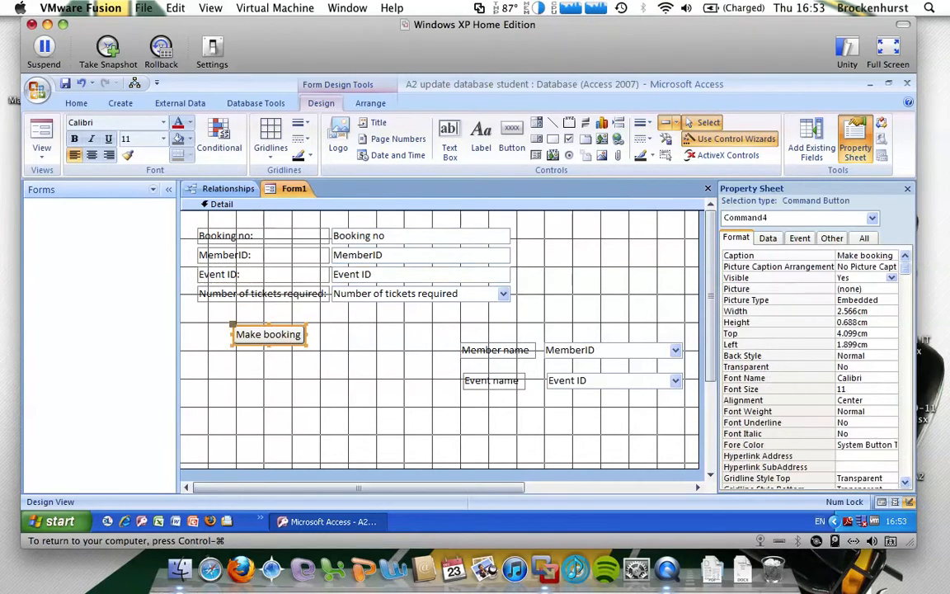
pyautogui.moveTo(290, 333); pyautogui.dragTo(275, 443)
# Move the Member name and Event name combo boxes with their labels together to just below the Number of tickets required field
pyautogui.click(557, 351)
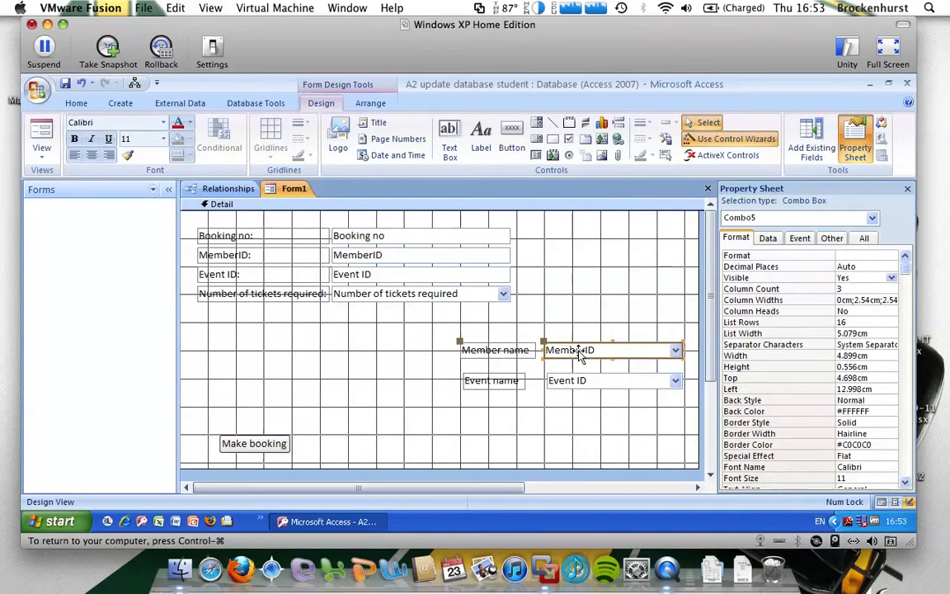
pyautogui.keyDown('shift'); pyautogui.click(557, 386); pyautogui.keyUp('shift')
pyautogui.keyDown('shift'); pyautogui.click(492, 380); pyautogui.keyUp('shift')
pyautogui.keyDown('shift'); pyautogui.click(486, 350); pyautogui.keyUp('shift')
pyautogui.moveTo(485, 353); pyautogui.dragTo(219, 313)
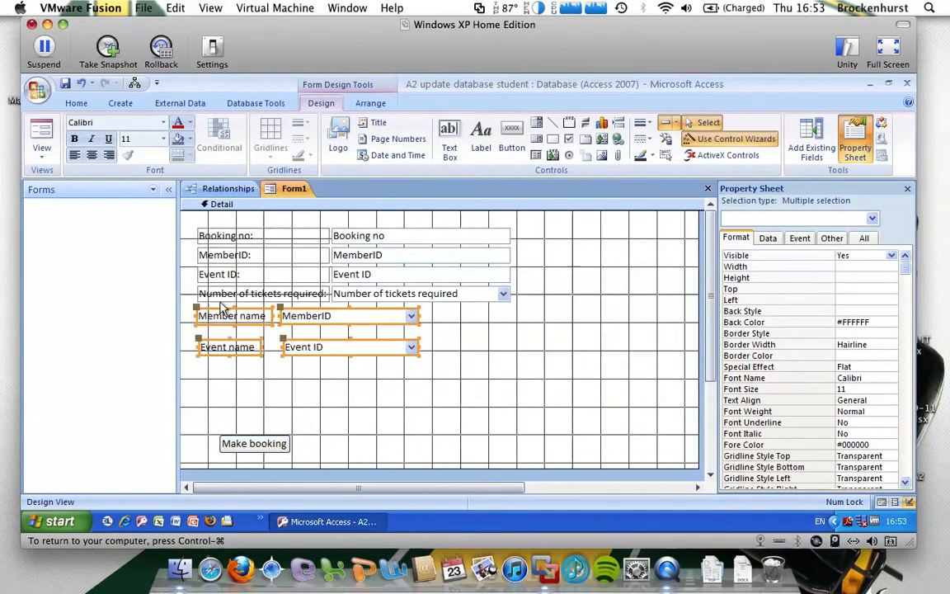
pyautogui.click(229, 295)
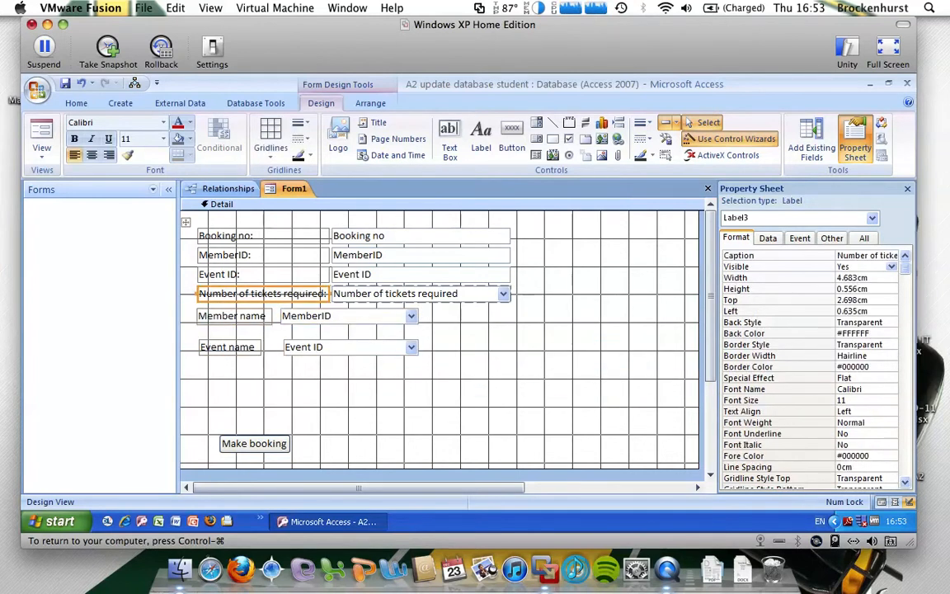
pyautogui.click(487, 338)
pyautogui.click(314, 295)
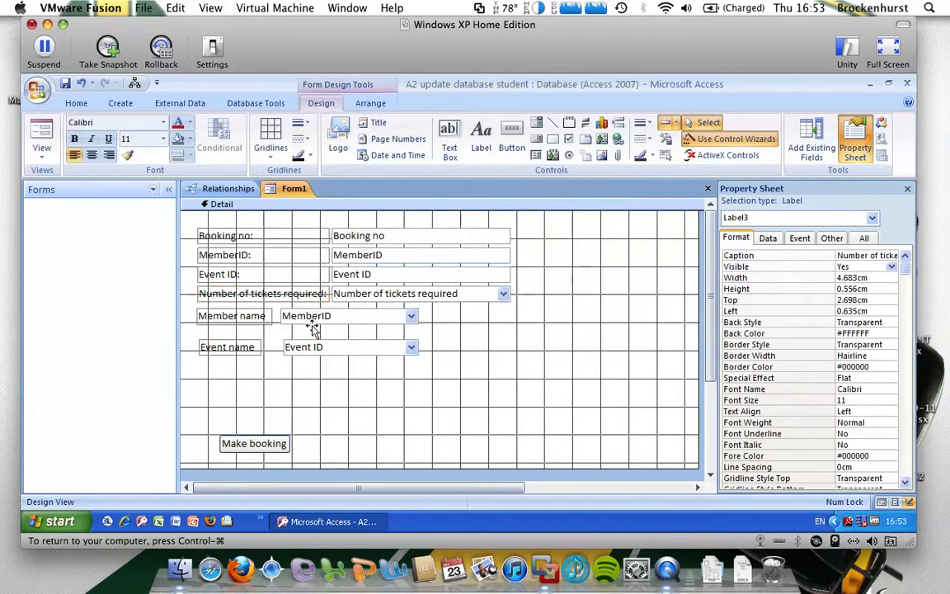
# In Form View, make a new booking for the sixth listed member with the event Minimo Park, and advance to another blank booking
pyautogui.click(54, 138)
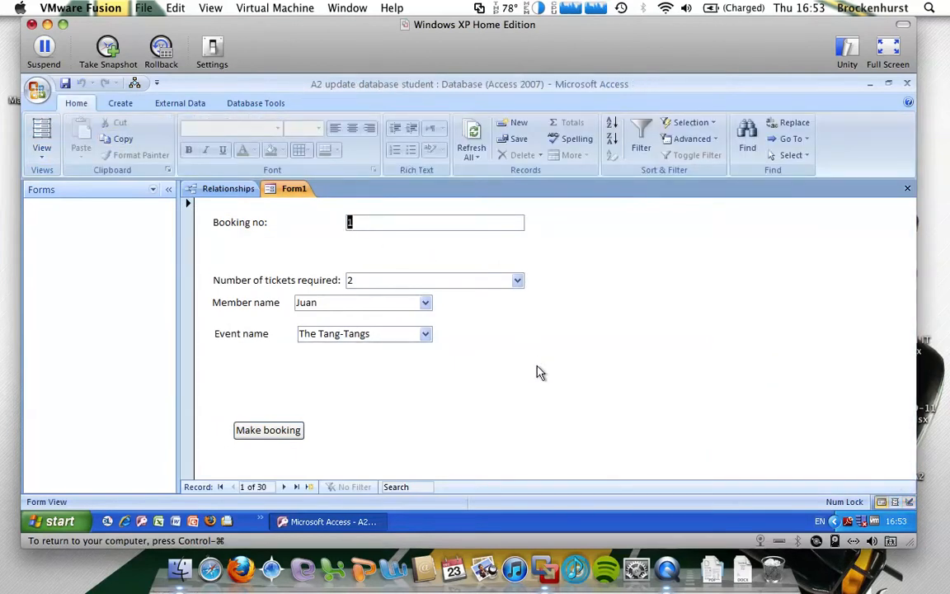
pyautogui.click(272, 430)
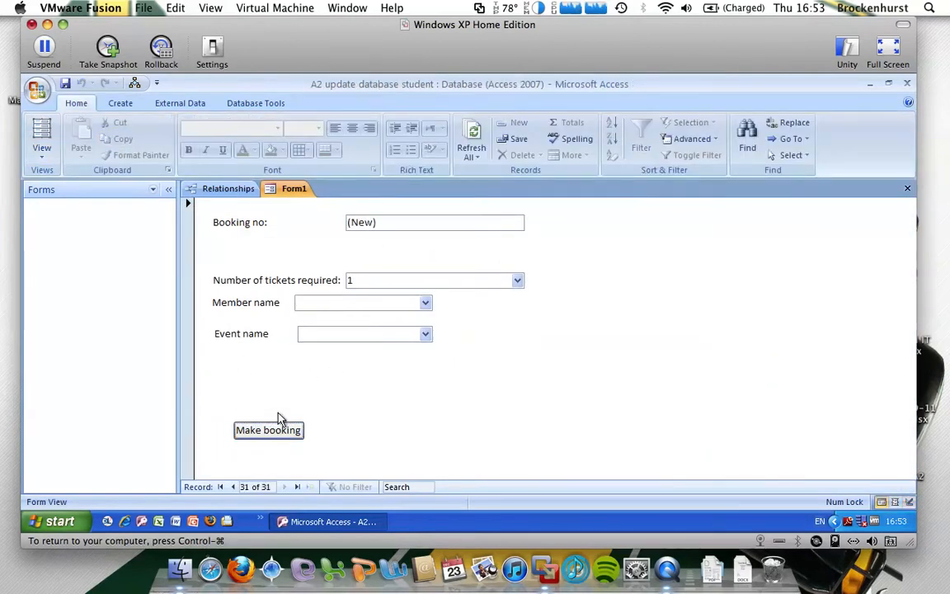
pyautogui.click(424, 304)
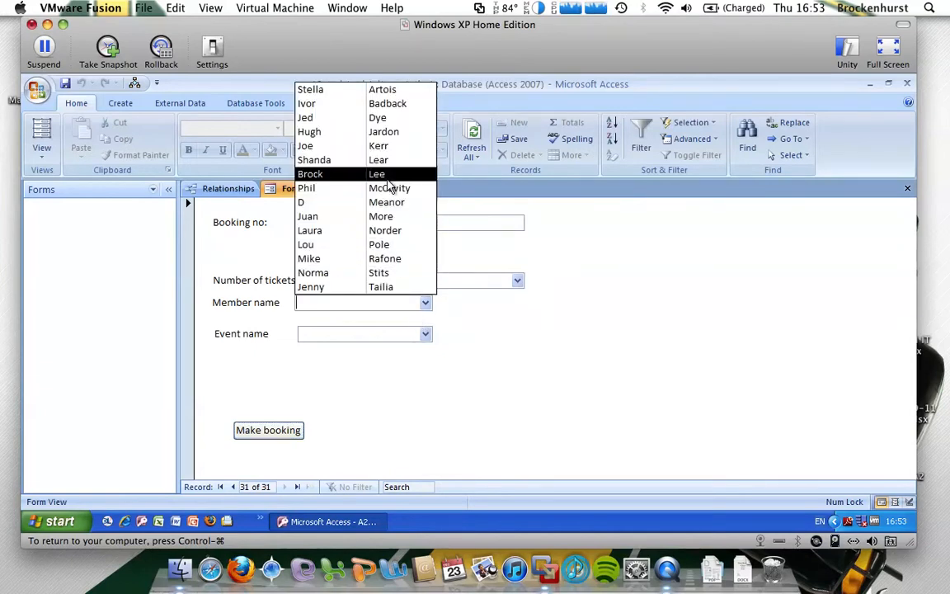
pyautogui.click(381, 165)
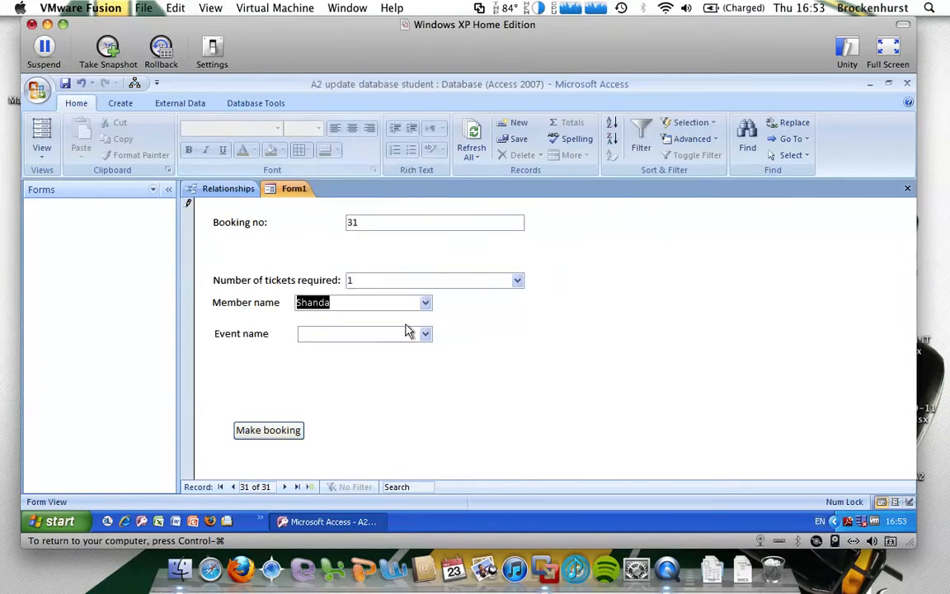
pyautogui.click(425, 334)
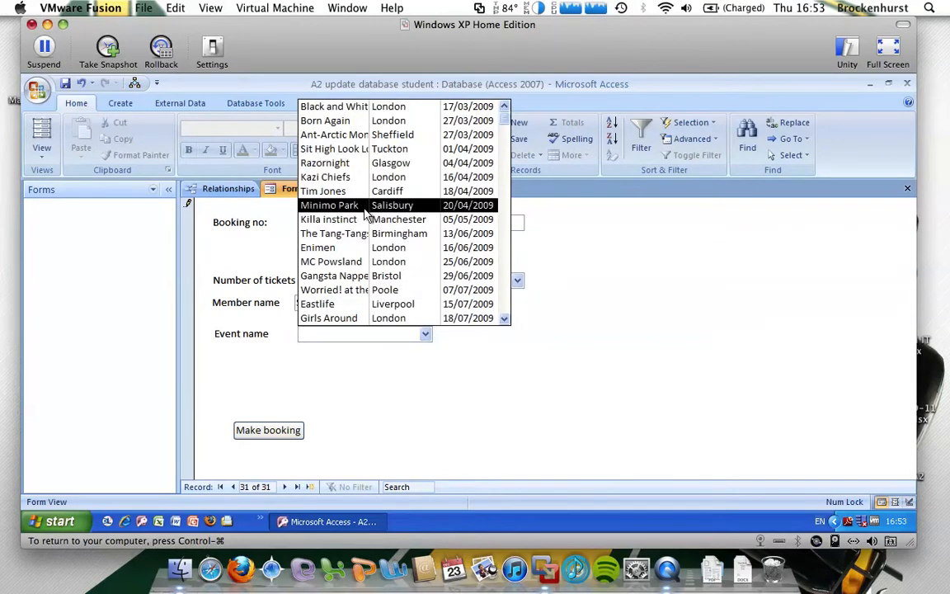
pyautogui.click(335, 206)
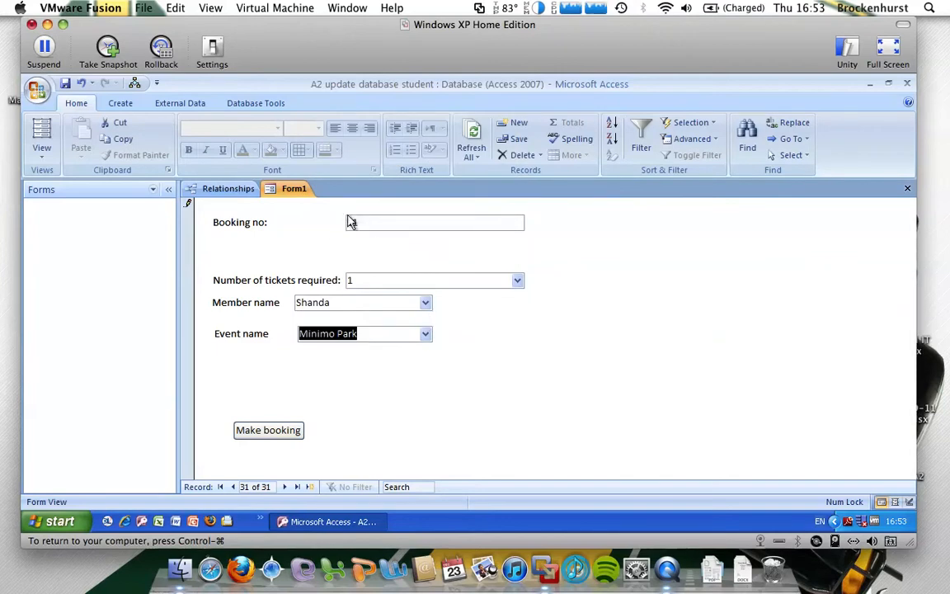
pyautogui.click(271, 434)
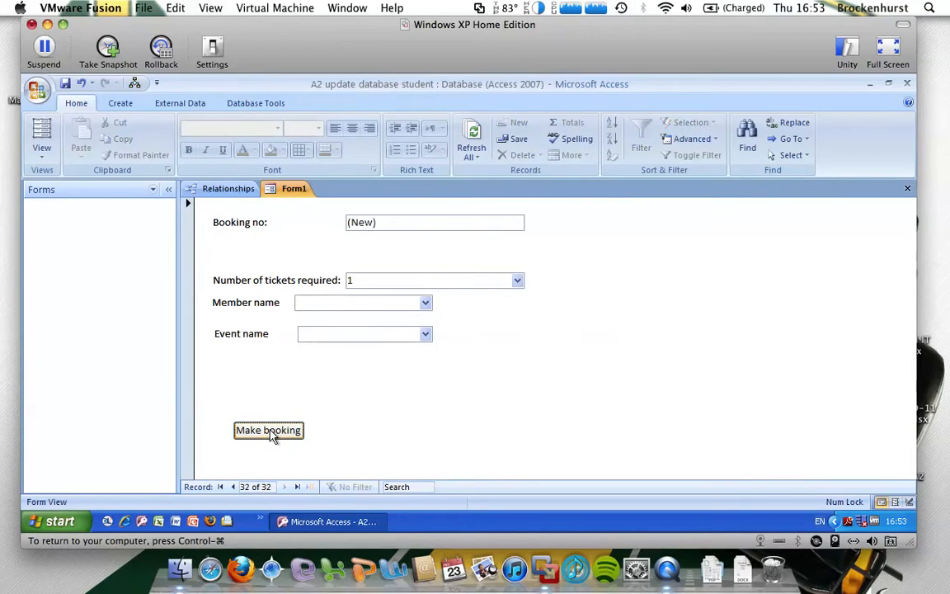
# List the database tables, open the Booking table and check the newest booking record at its end
pyautogui.click(153, 190)
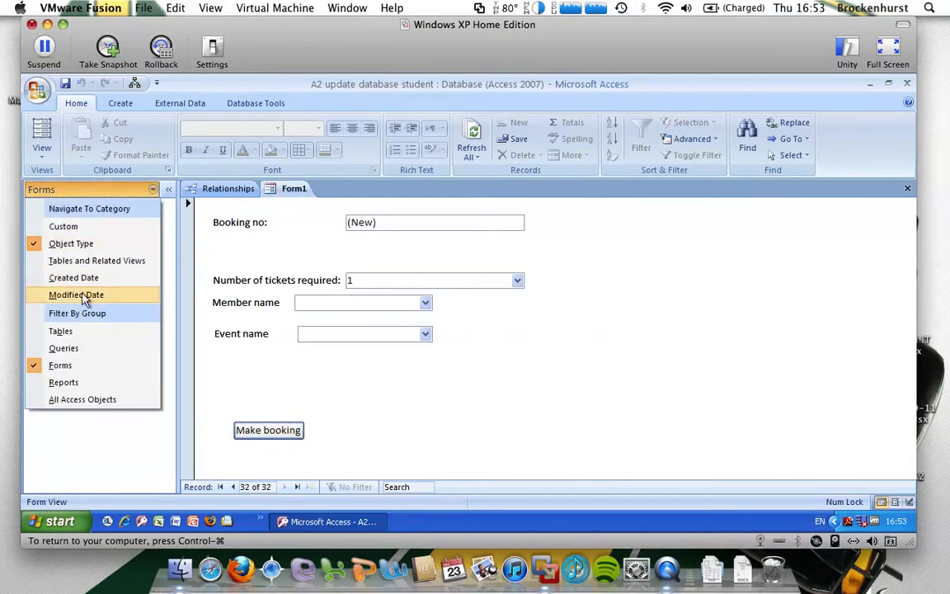
pyautogui.click(73, 331)
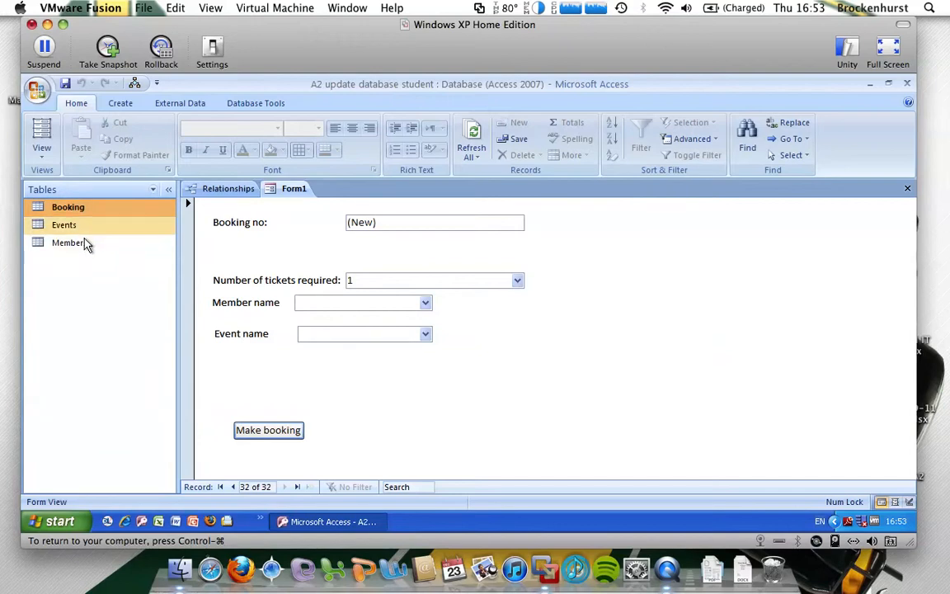
pyautogui.doubleClick(85, 207)
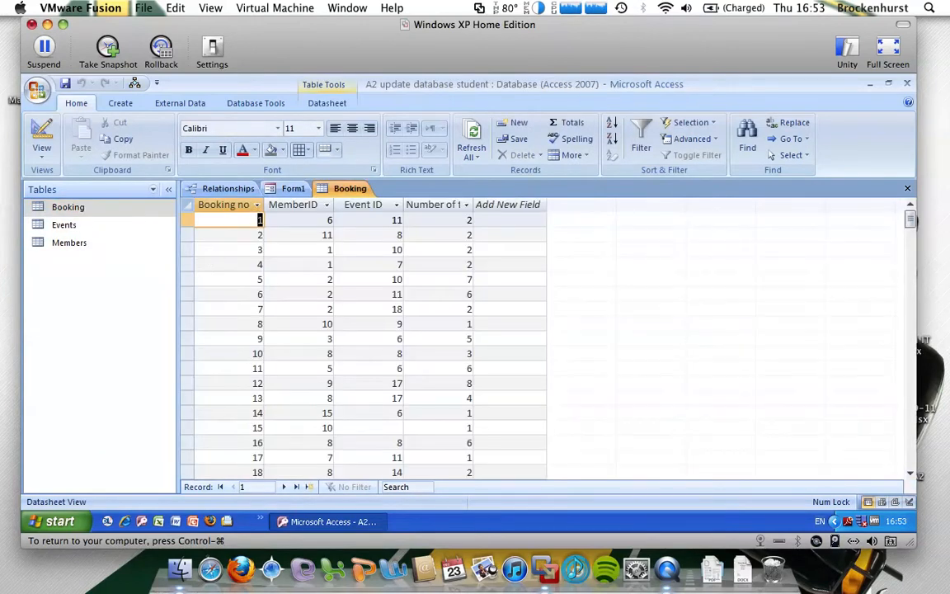
pyautogui.scroll(-9, 679, 365)
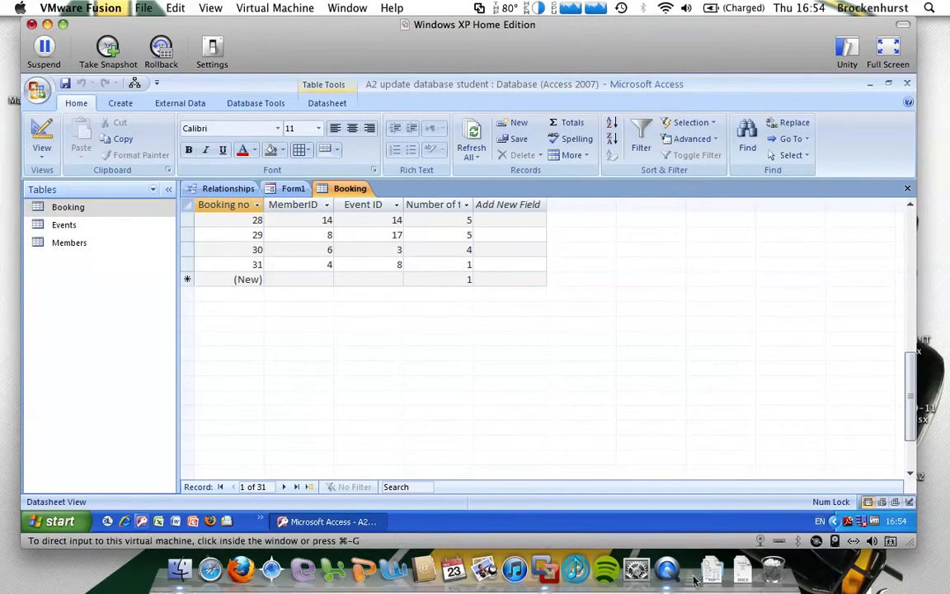
pyautogui.click(668, 569)
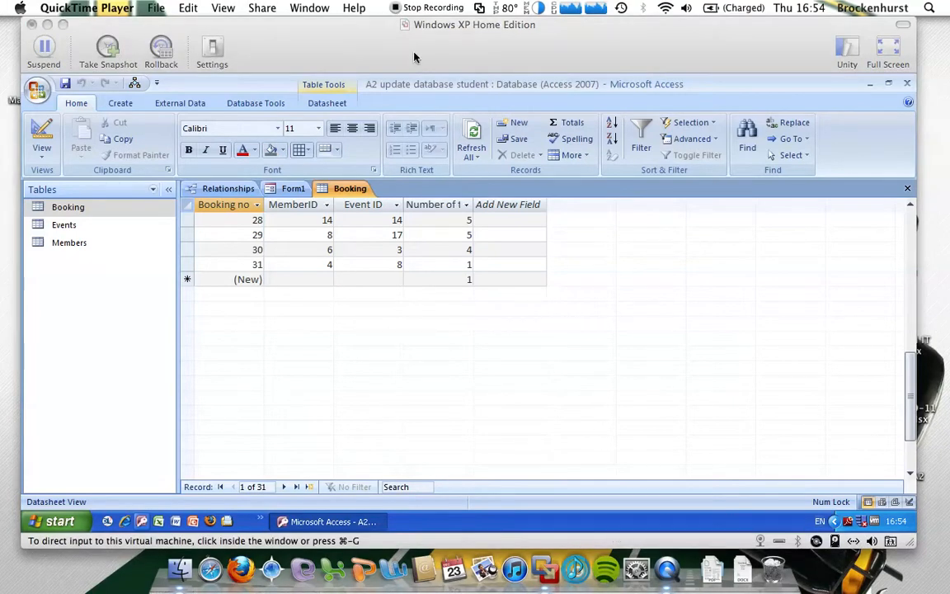